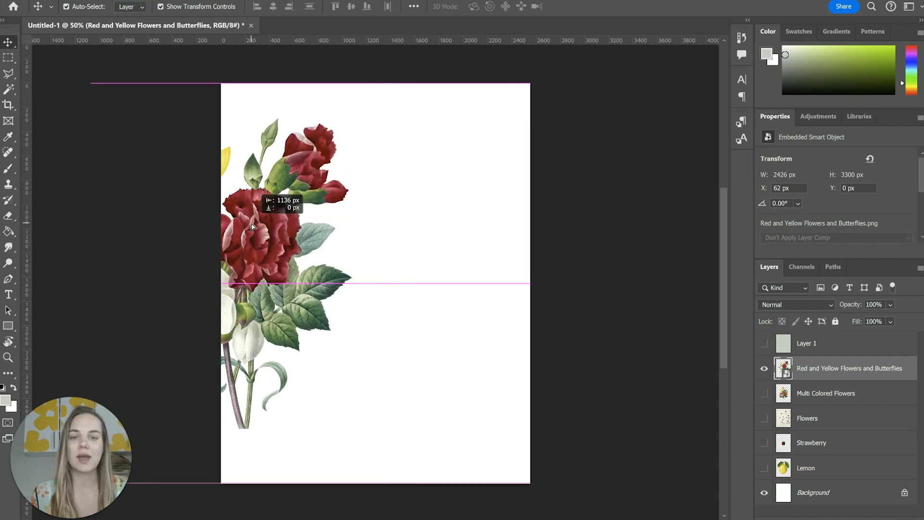
Undo the last move of the Red and Yellow Flowers and Butterflies layer and deselect the layer.
{"action": "key", "text": "ctrl+z"}
{"action": "left_click", "coordinate": [126, 174]}
Make several rectangular selections over the flower illustration with the Rectangular Marquee tool, shifting the first one slightly after outlining it.
{"action": "left_click", "coordinate": [8, 58]}
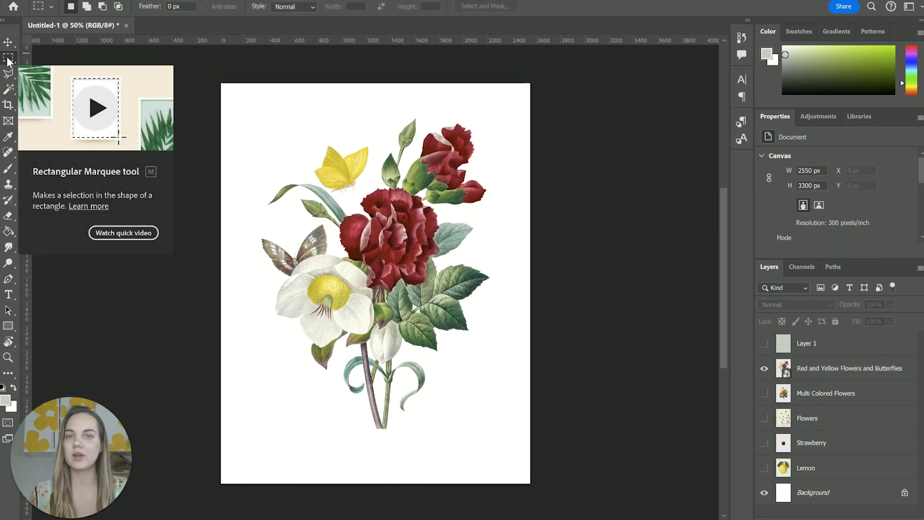
{"action": "right_click", "coordinate": [7, 57]}
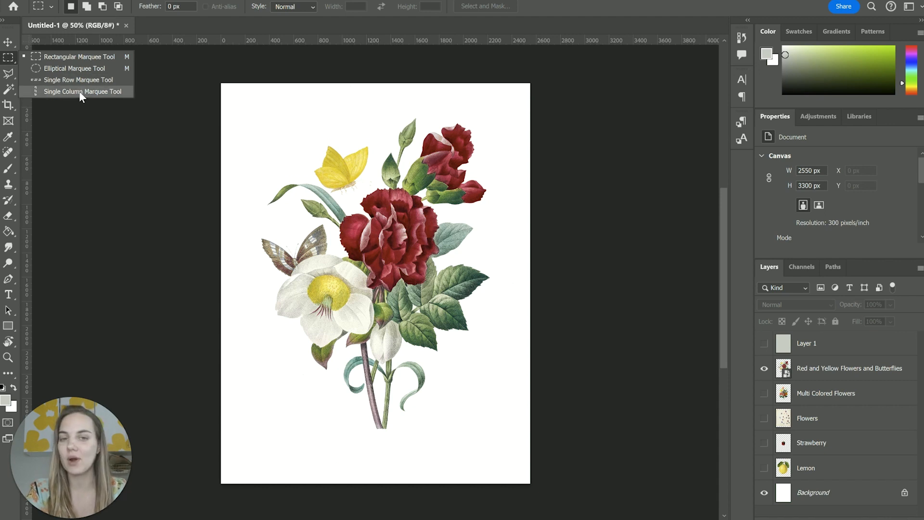
{"action": "left_click", "coordinate": [78, 58]}
{"action": "left_click_drag", "start_coordinate": [249, 137], "coordinate": [451, 312]}
{"action": "left_click_drag", "start_coordinate": [275, 169], "coordinate": [283, 177]}
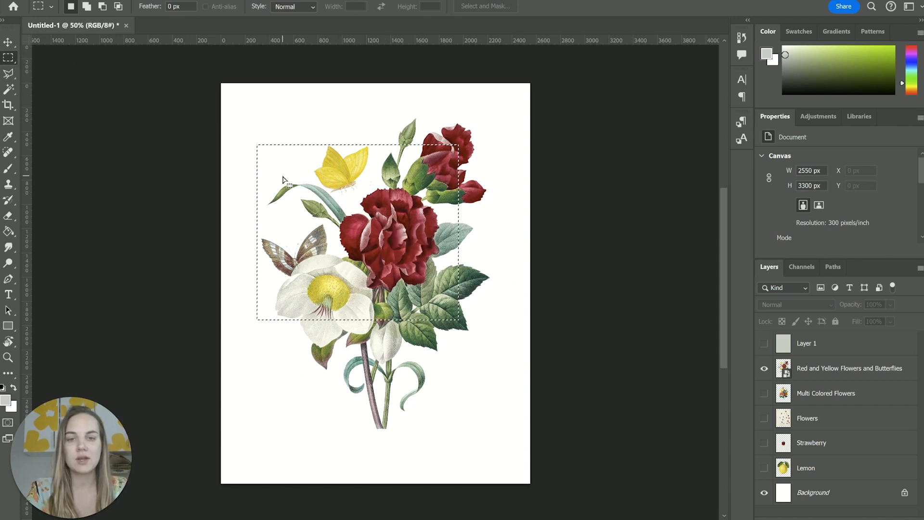
{"action": "mouse_move", "coordinate": [299, 128]}
{"action": "left_mouse_down"}
{"action": "mouse_move", "coordinate": [536, 289]}
{"action": "mouse_move", "coordinate": [516, 289]}
{"action": "left_mouse_up"}
{"action": "left_click_drag", "start_coordinate": [302, 335], "coordinate": [428, 405]}
Make a perfectly circular selection over the area between the two butterflies and the red carnation with the Elliptical Marquee tool.
{"action": "right_click", "coordinate": [8, 57]}
{"action": "left_click", "coordinate": [64, 71]}
{"action": "left_click_drag", "start_coordinate": [262, 158], "coordinate": [409, 306]}
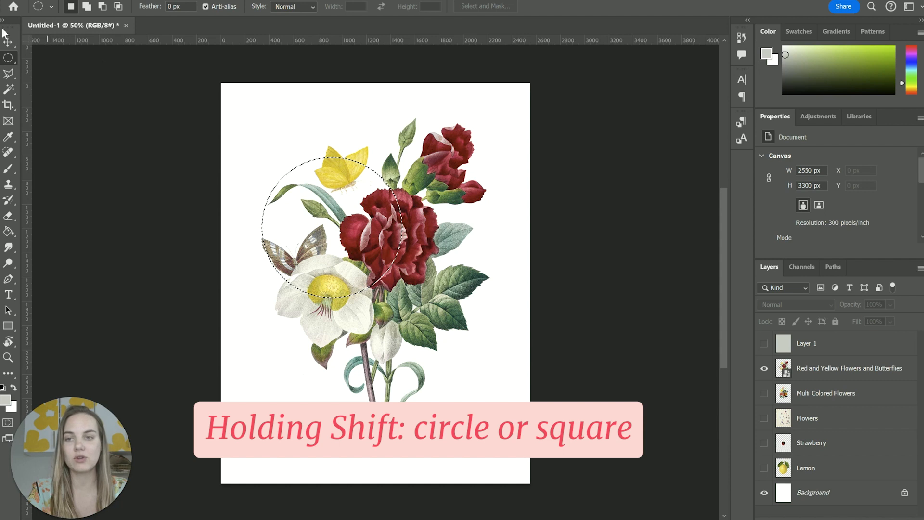
Make a perfectly square selection over most of the bouquet with the Rectangular Marquee tool, and deselect it.
{"action": "right_click", "coordinate": [11, 57]}
{"action": "left_click", "coordinate": [39, 57]}
{"action": "left_click_drag", "start_coordinate": [276, 129], "coordinate": [475, 328]}
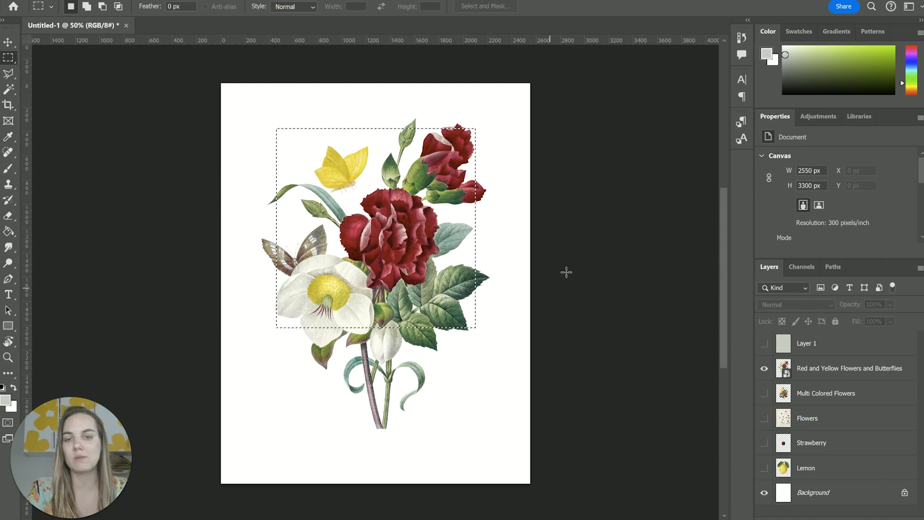
{"action": "key", "text": "ctrl+d"}
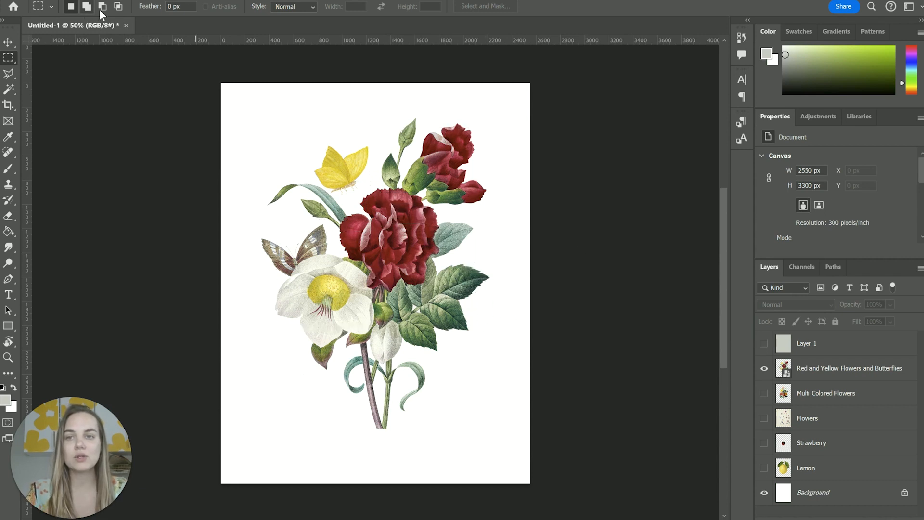
Set the marquee style to Fixed Ratio and make a rectangular selection across the upper bouquet.
{"action": "left_click", "coordinate": [302, 7]}
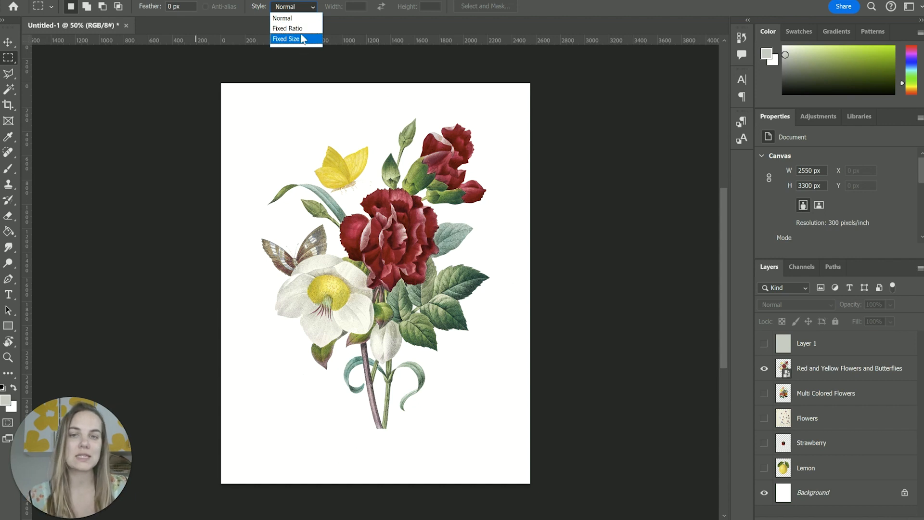
{"action": "left_click", "coordinate": [305, 28]}
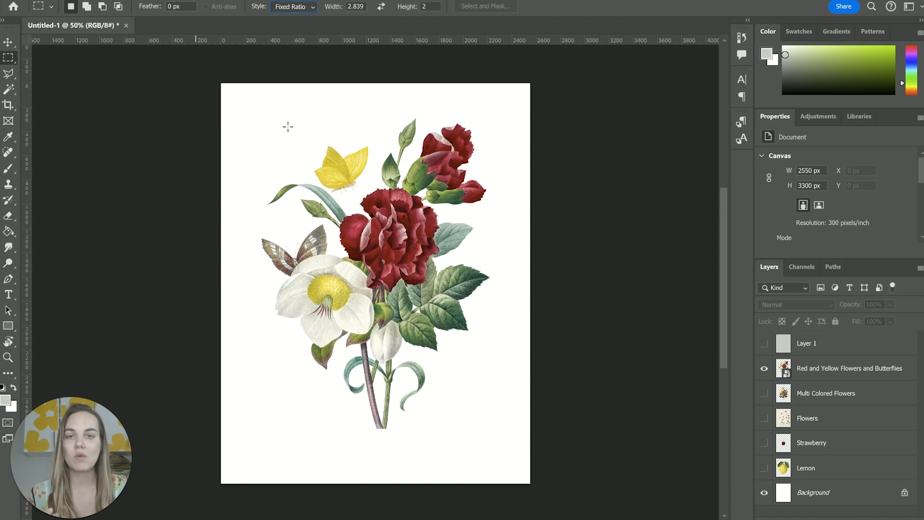
{"action": "left_click_drag", "start_coordinate": [282, 127], "coordinate": [555, 314]}
Set the marquee style to Fixed Size and place 64 × 64 px selections on the canvas, including one on the yellow butterfly.
{"action": "left_click", "coordinate": [288, 6]}
{"action": "left_click", "coordinate": [296, 37]}
{"action": "left_click", "coordinate": [239, 104]}
{"action": "left_click", "coordinate": [340, 160]}
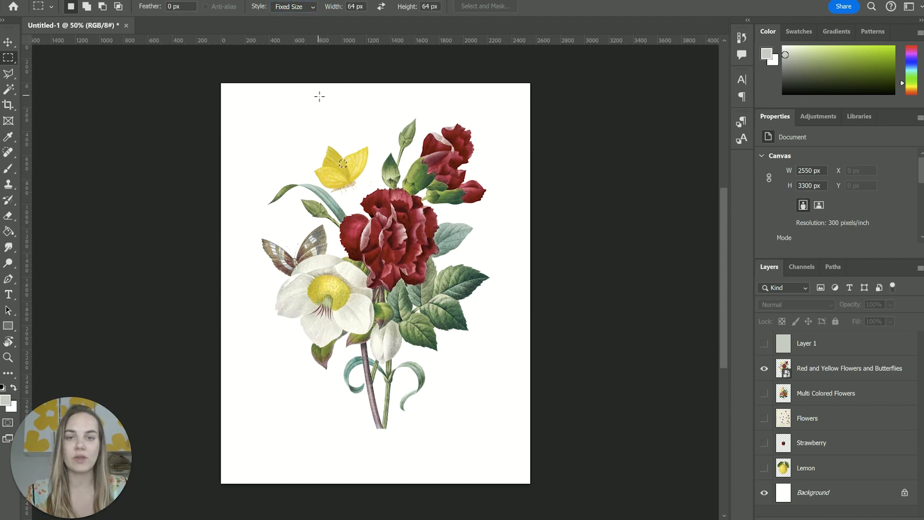
{"action": "left_click", "coordinate": [421, 187]}
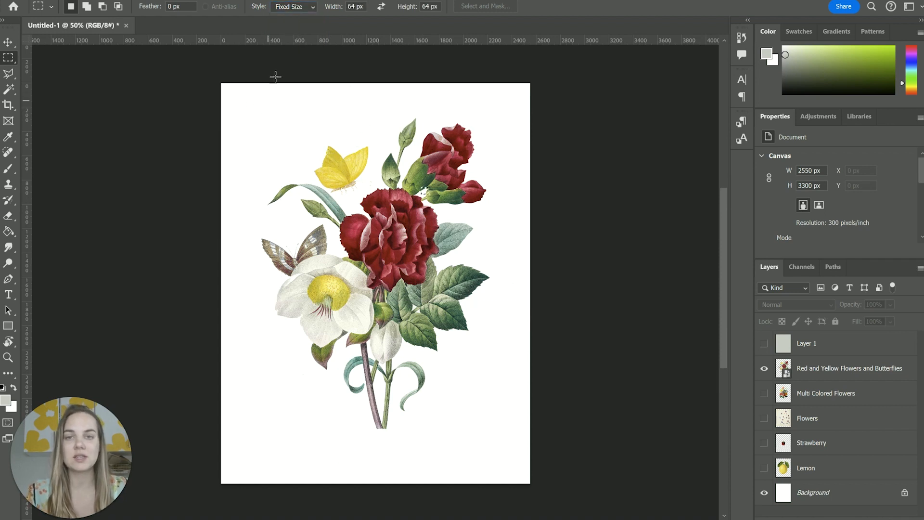
Set the Rectangular Marquee style back to Normal.
{"action": "left_click", "coordinate": [297, 10]}
{"action": "left_click", "coordinate": [296, 18]}
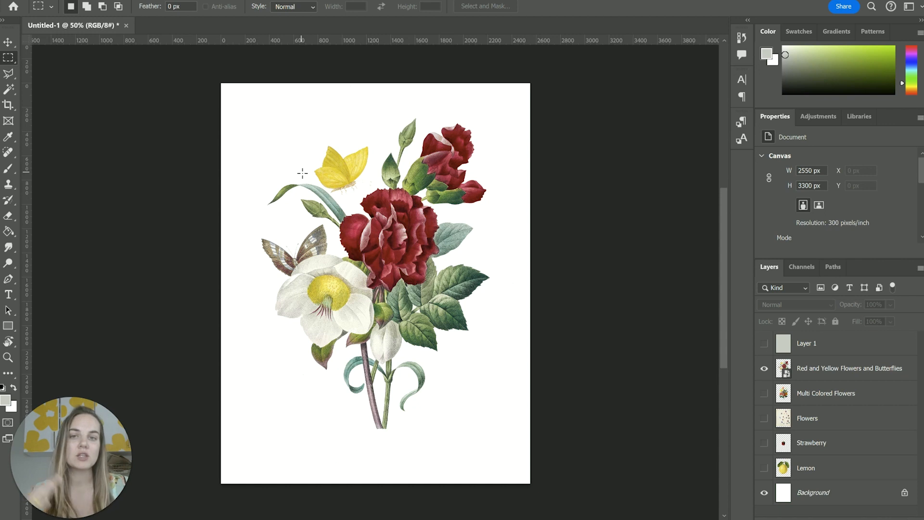
{"action": "left_click", "coordinate": [306, 10]}
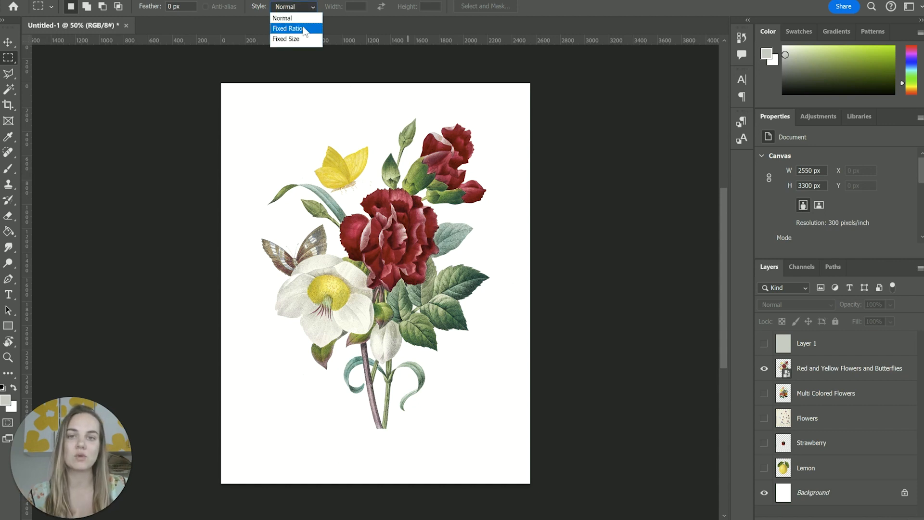
{"action": "left_click", "coordinate": [316, 109]}
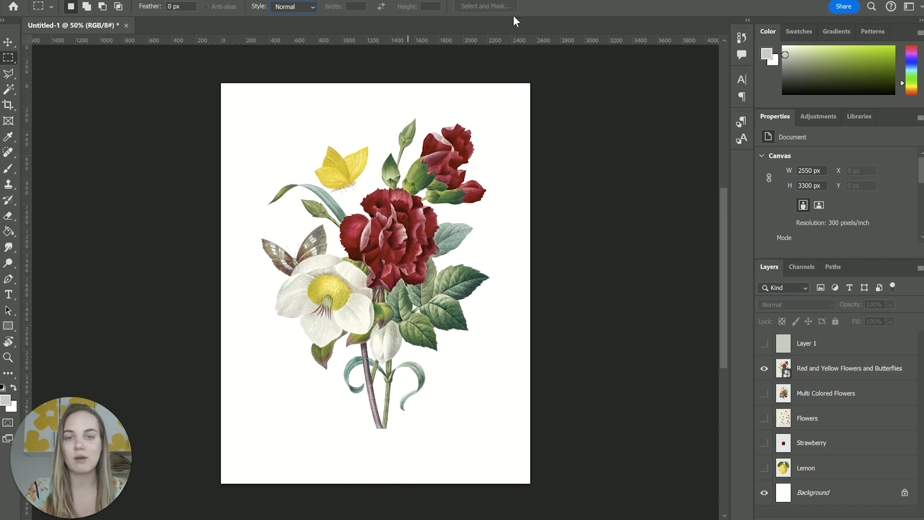
Make a rectangular selection around the yellow butterfly and add overlapping rectangles over the red carnation and white flower to it.
{"action": "left_click_drag", "start_coordinate": [254, 113], "coordinate": [414, 237]}
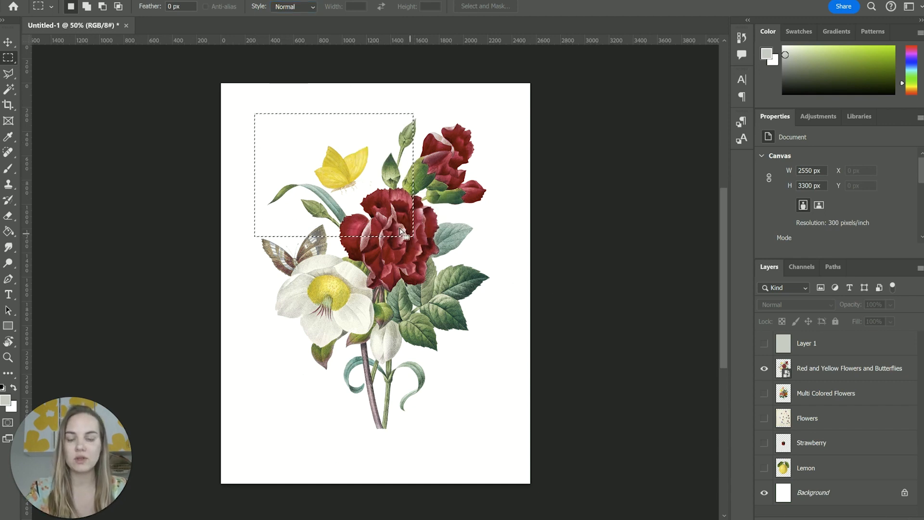
{"action": "left_click_drag", "start_coordinate": [357, 192], "coordinate": [462, 269], "text": "shift"}
{"action": "left_click_drag", "start_coordinate": [321, 221], "coordinate": [353, 275], "text": "shift"}
{"action": "left_click_drag", "start_coordinate": [291, 261], "coordinate": [352, 298], "text": "shift"}
Subtract rectangular areas over the brown butterfly, the white flower and the selection's lower-left corner from the current selection.
{"action": "left_click_drag", "start_coordinate": [263, 260], "coordinate": [306, 295], "text": "alt"}
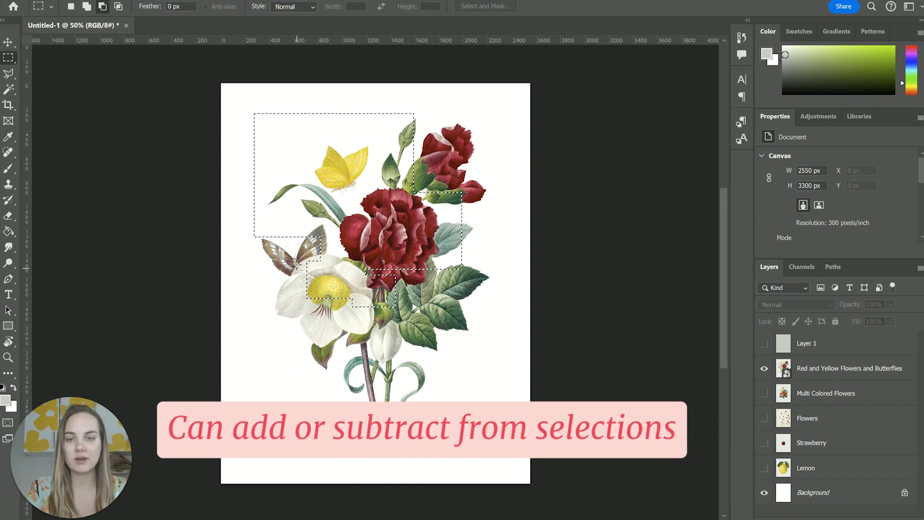
{"action": "left_click_drag", "start_coordinate": [288, 253], "coordinate": [327, 316], "text": "alt"}
{"action": "left_click_drag", "start_coordinate": [240, 203], "coordinate": [283, 243], "text": "alt"}
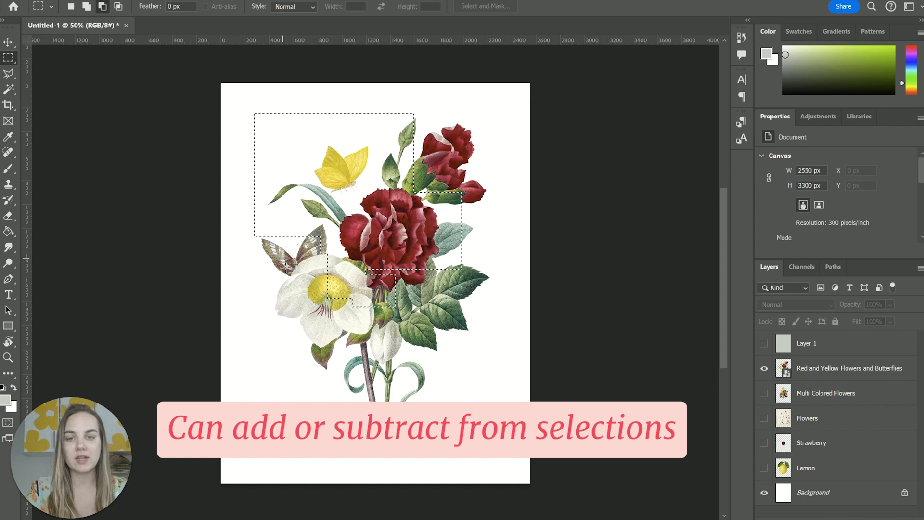
Add an elliptical area around the upper red flowers to the existing selection with the Elliptical Marquee tool.
{"action": "right_click", "coordinate": [8, 57]}
{"action": "left_click", "coordinate": [53, 68]}
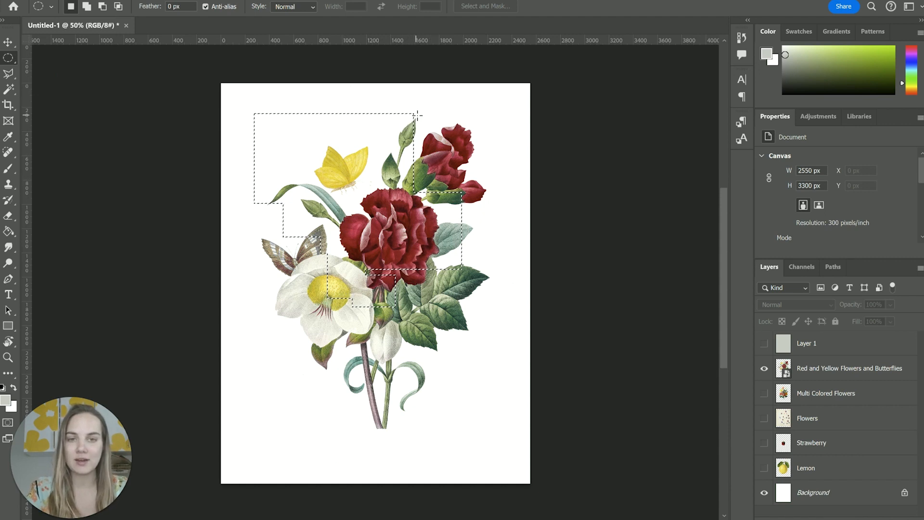
{"action": "mouse_move", "coordinate": [489, 178]}
{"action": "left_mouse_down"}
{"action": "mouse_move", "coordinate": [410, 128]}
{"action": "mouse_move", "coordinate": [392, 102]}
{"action": "mouse_move", "coordinate": [489, 177]}
{"action": "left_mouse_up"}
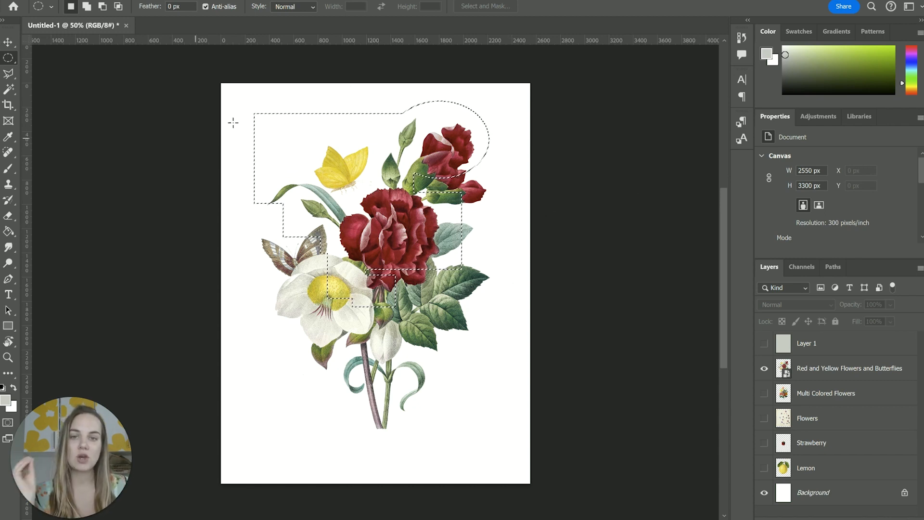
Clear the combined selection and switch back to the Rectangular Marquee tool.
{"action": "key", "text": "ctrl+d"}
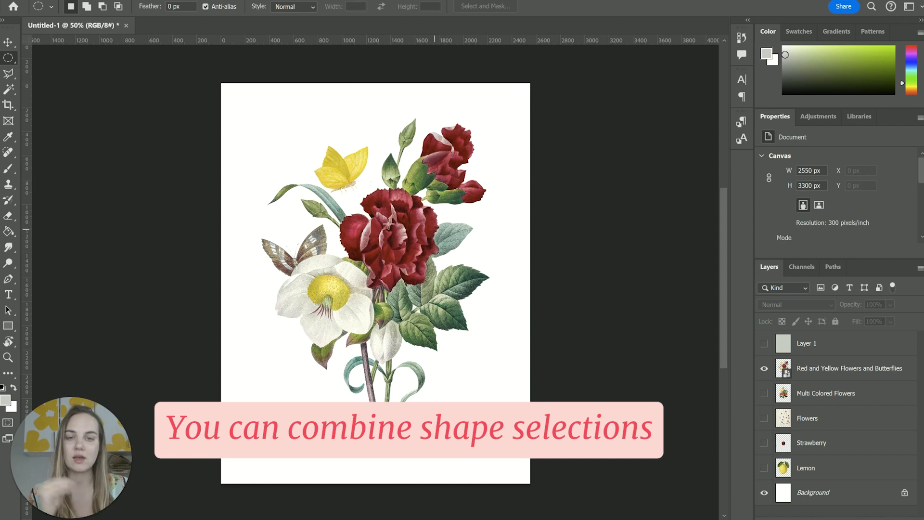
{"action": "right_click", "coordinate": [8, 58]}
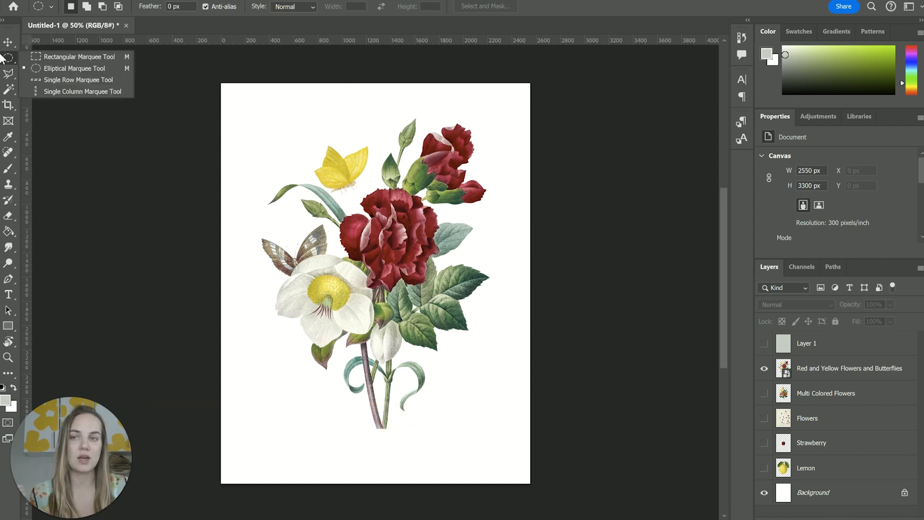
{"action": "left_click", "coordinate": [65, 59]}
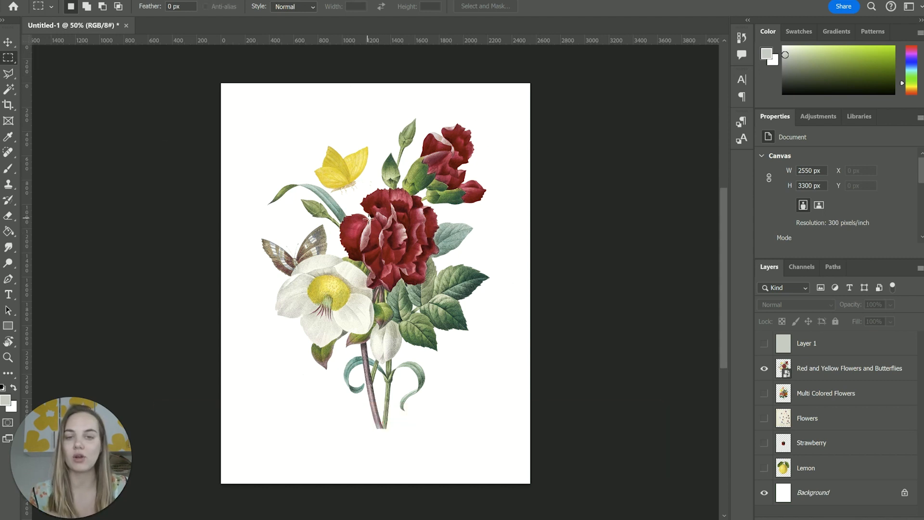
Select the yellow butterfly with a freehand Lasso outline, delete it from the Red and Yellow Flowers and Butterflies layer, and deselect.
{"action": "right_click", "coordinate": [10, 73]}
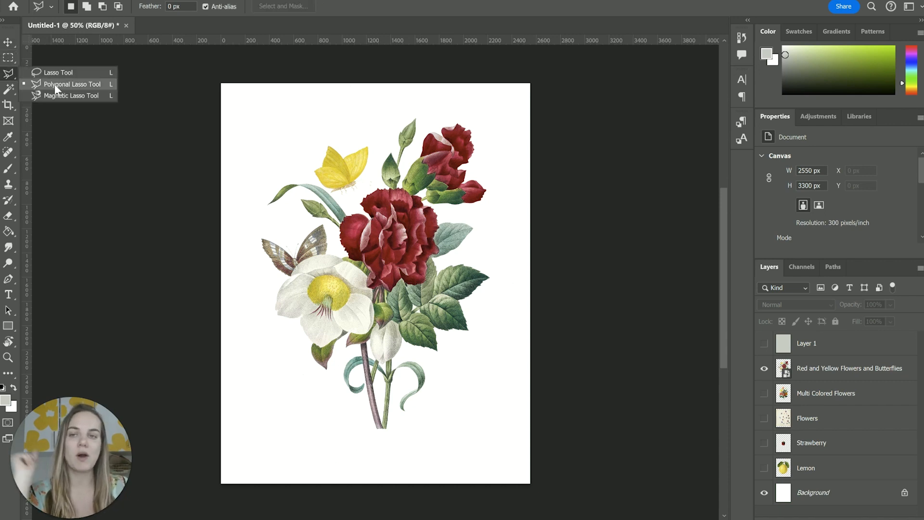
{"action": "left_click", "coordinate": [60, 74]}
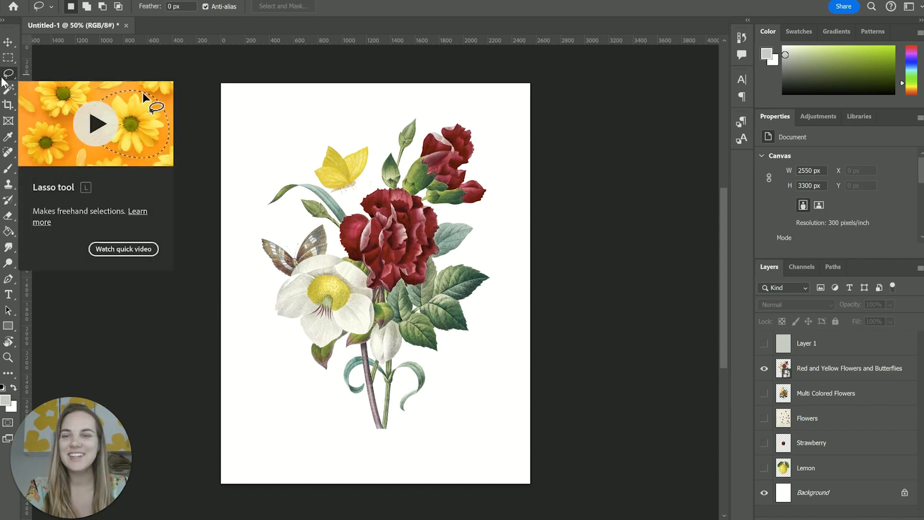
{"action": "mouse_move", "coordinate": [312, 179]}
{"action": "left_mouse_down"}
{"action": "mouse_move", "coordinate": [347, 200]}
{"action": "mouse_move", "coordinate": [375, 176]}
{"action": "mouse_move", "coordinate": [383, 156]}
{"action": "mouse_move", "coordinate": [375, 135]}
{"action": "mouse_move", "coordinate": [317, 144]}
{"action": "mouse_move", "coordinate": [314, 181]}
{"action": "left_mouse_up"}
{"action": "key", "text": "Delete"}
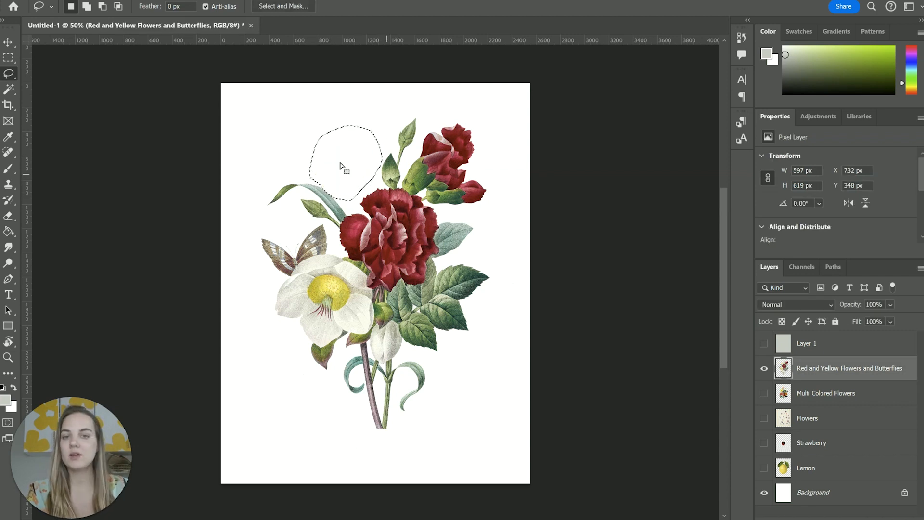
{"action": "key", "text": "ctrl+d"}
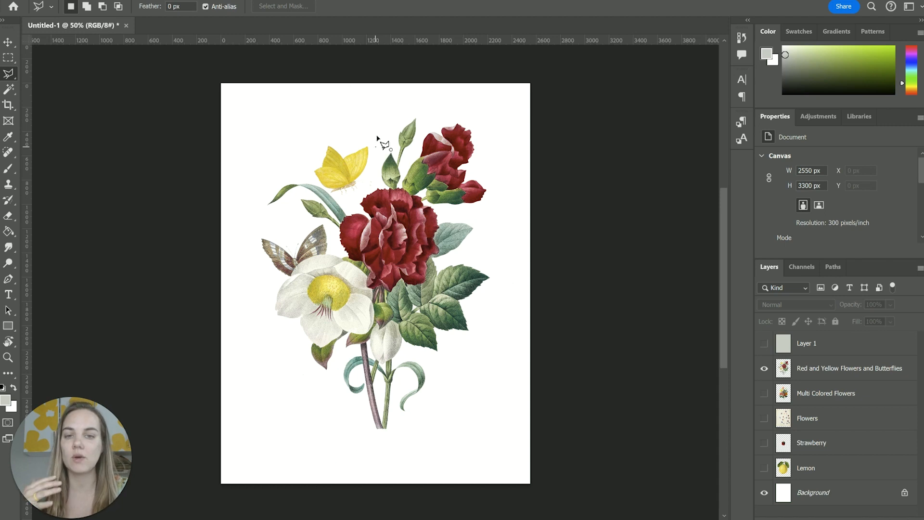
Select the yellow butterfly with a closed five-sided Polygonal Lasso outline.
{"action": "left_click", "coordinate": [376, 146]}
{"action": "left_click", "coordinate": [361, 196]}
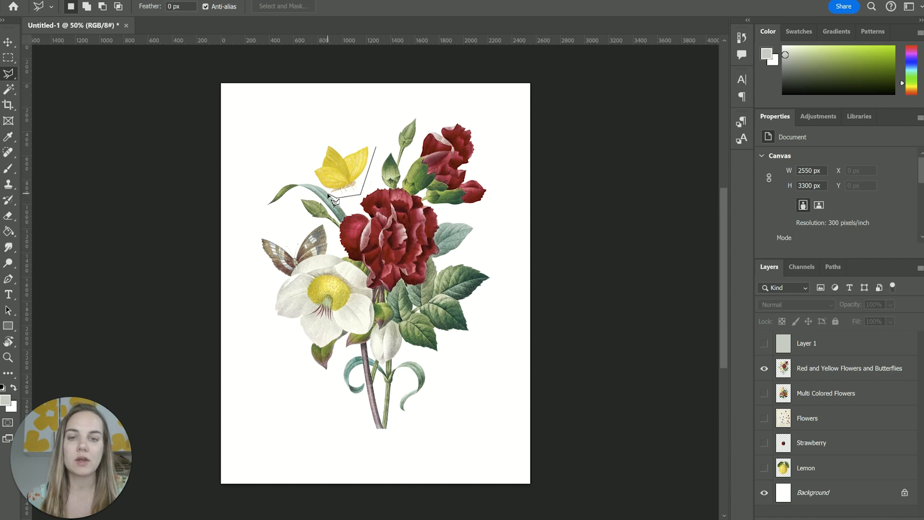
{"action": "left_click", "coordinate": [341, 198]}
{"action": "left_click", "coordinate": [308, 174]}
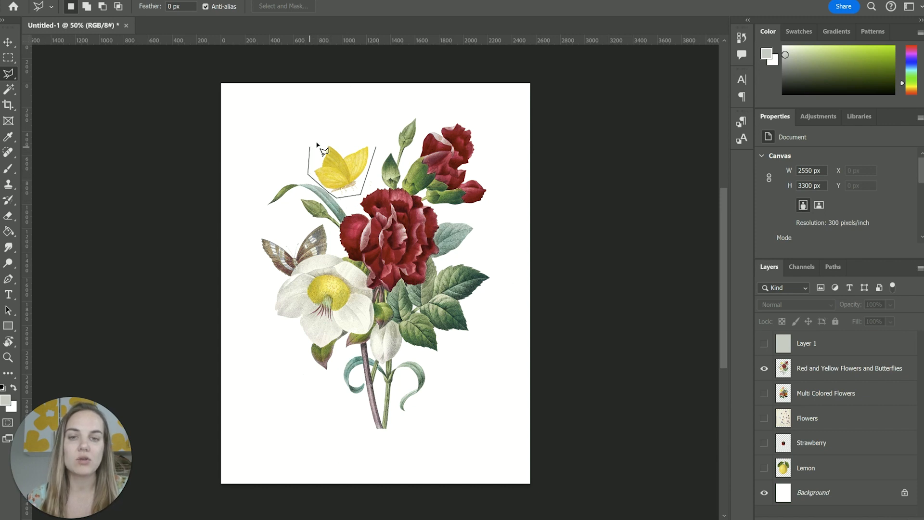
{"action": "left_click", "coordinate": [328, 137]}
{"action": "left_click", "coordinate": [377, 148]}
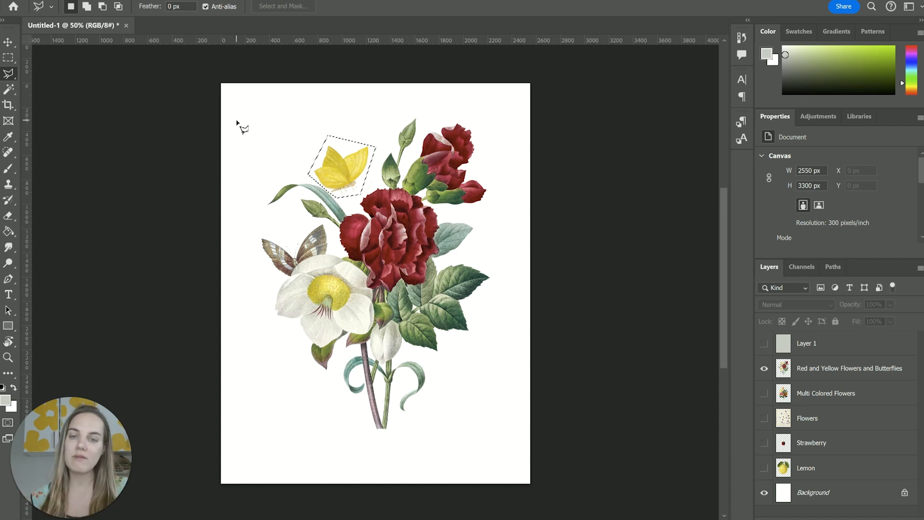
Move the selected yellow butterfly up and slightly right to about X 892 px, Y 176 px, and deselect it.
{"action": "left_click", "coordinate": [8, 43]}
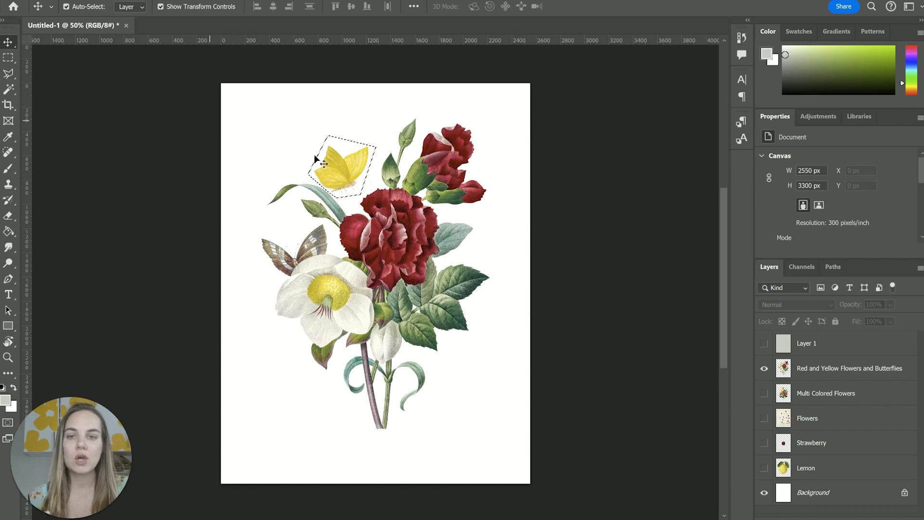
{"action": "left_click_drag", "start_coordinate": [340, 174], "coordinate": [360, 143]}
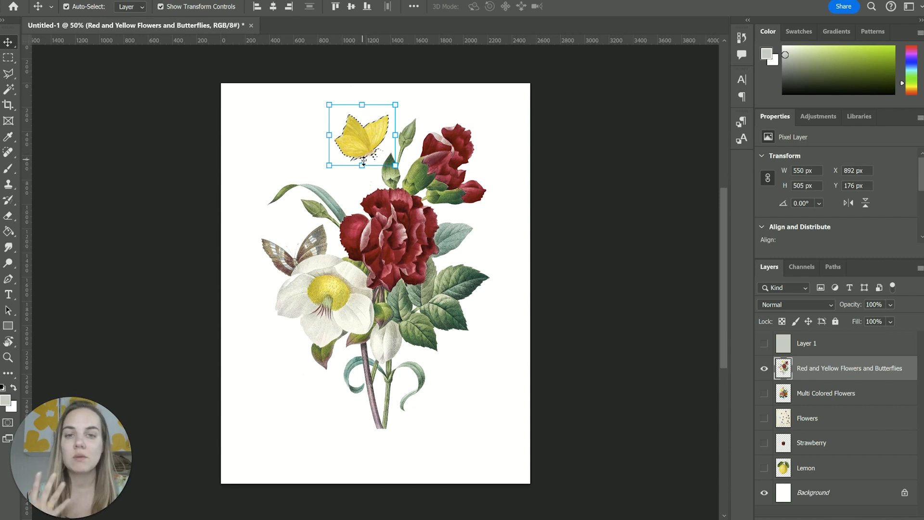
{"action": "left_click", "coordinate": [7, 58]}
{"action": "left_click", "coordinate": [322, 111]}
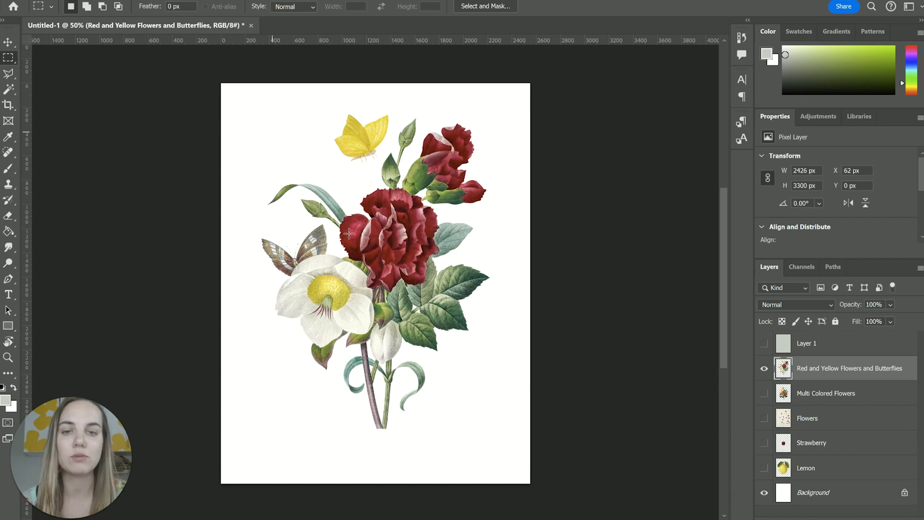
Outline the lower part of the large red carnation with the Magnetic Lasso, about 695 × 429 px, and delete the selected area.
{"action": "right_click", "coordinate": [8, 73]}
{"action": "left_click", "coordinate": [71, 95]}
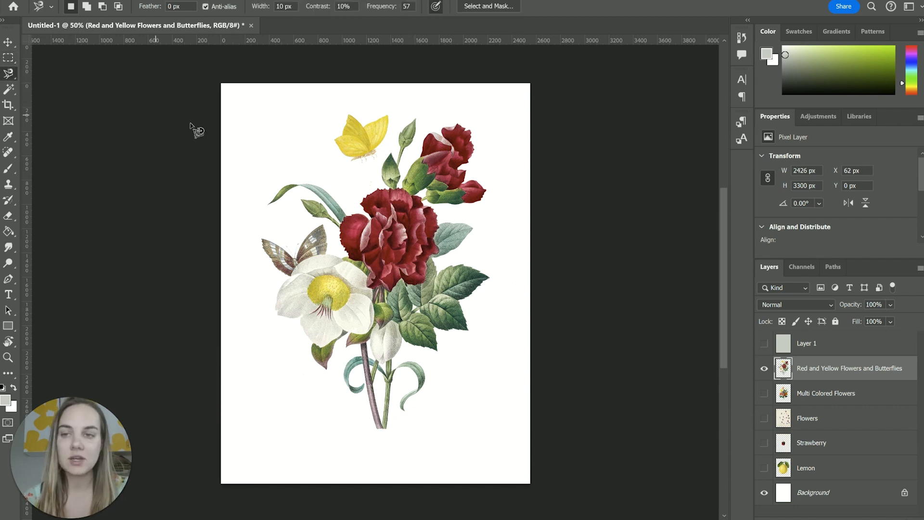
{"action": "key", "text": "ctrl+plus"}
{"action": "key", "text": "ctrl+plus"}
{"action": "key", "text": "ctrl+plus"}
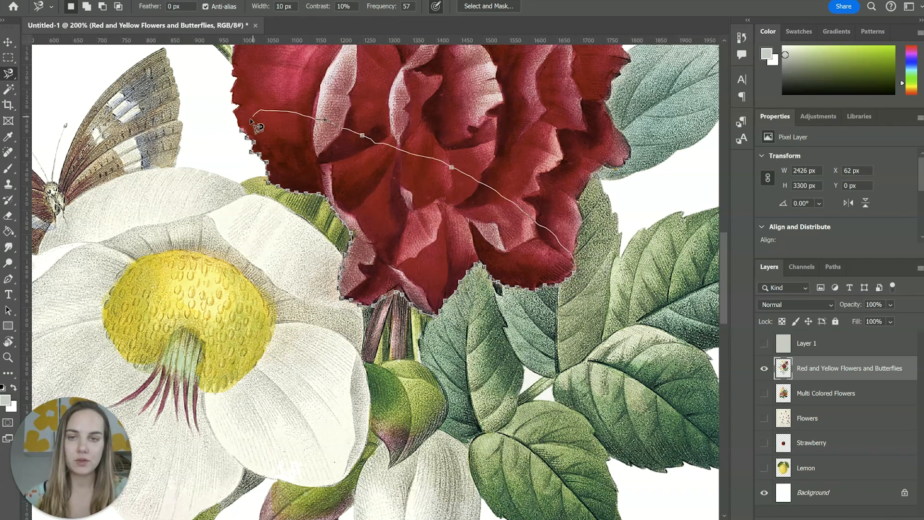
{"action": "left_click", "coordinate": [250, 139]}
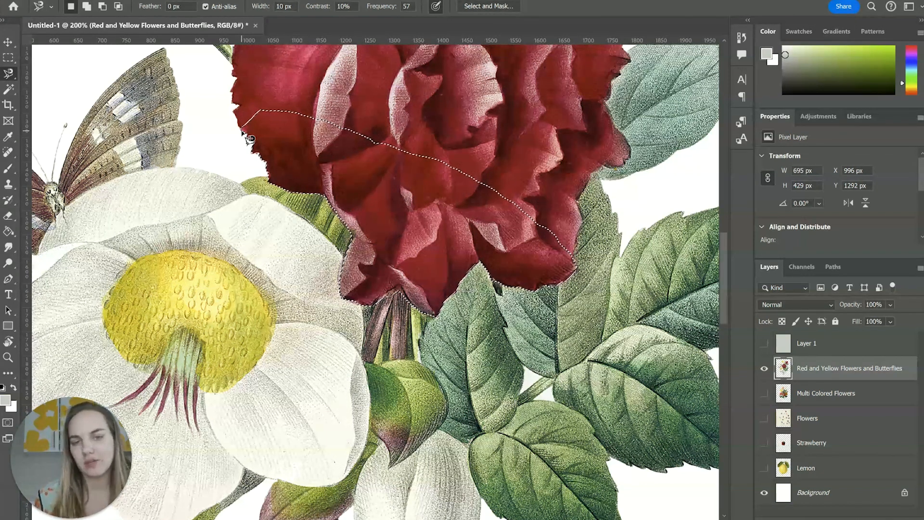
{"action": "key", "text": "Delete"}
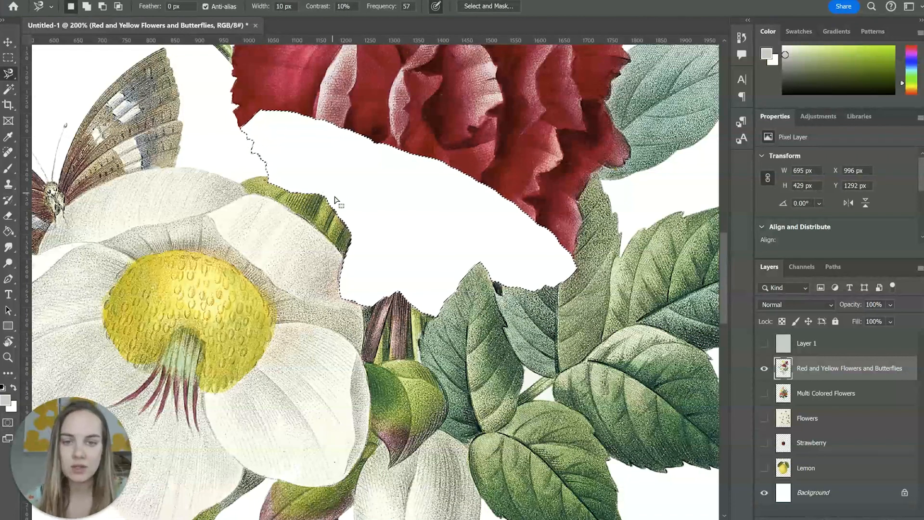
Undo the deletion of the lower part of the large red carnation and clear the selection.
{"action": "key", "text": "ctrl+z"}
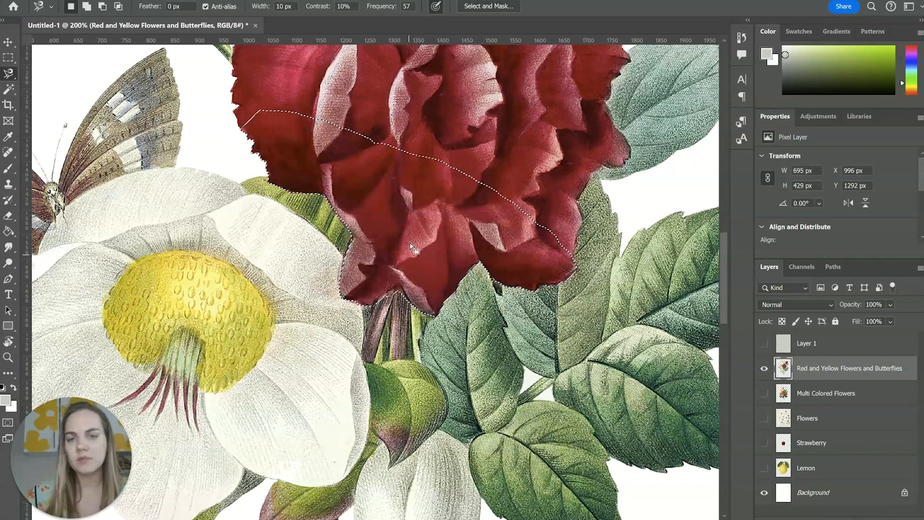
{"action": "key", "text": "ctrl+d"}
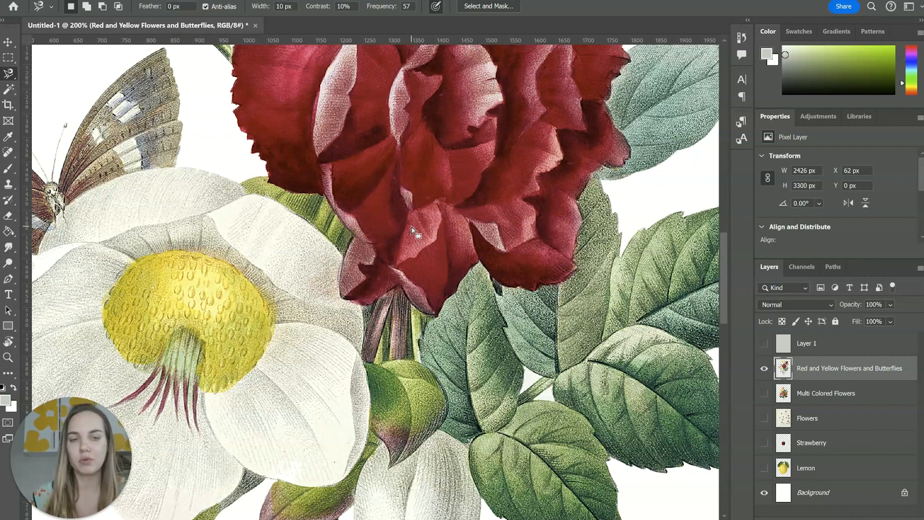
{"action": "key", "text": "ctrl+0"}
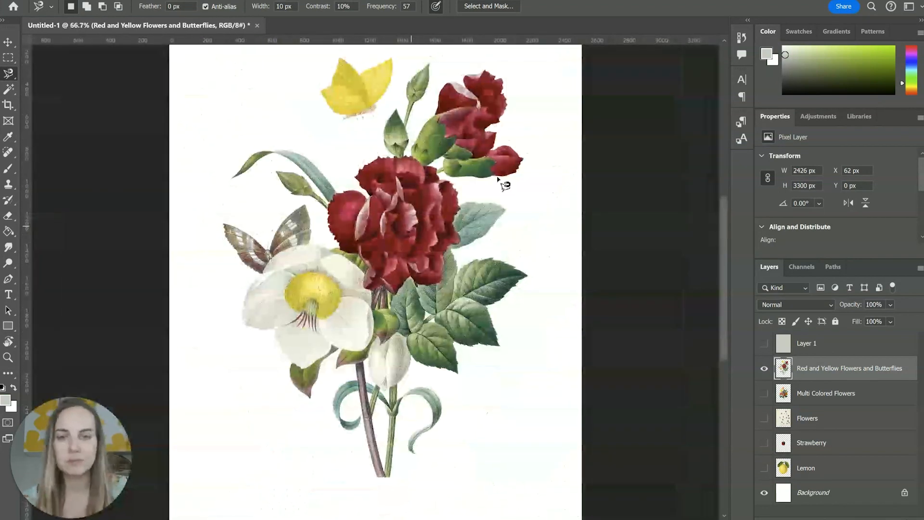
{"action": "scroll", "coordinate": [377, 101], "scroll_direction": "up", "scroll_amount": 1}
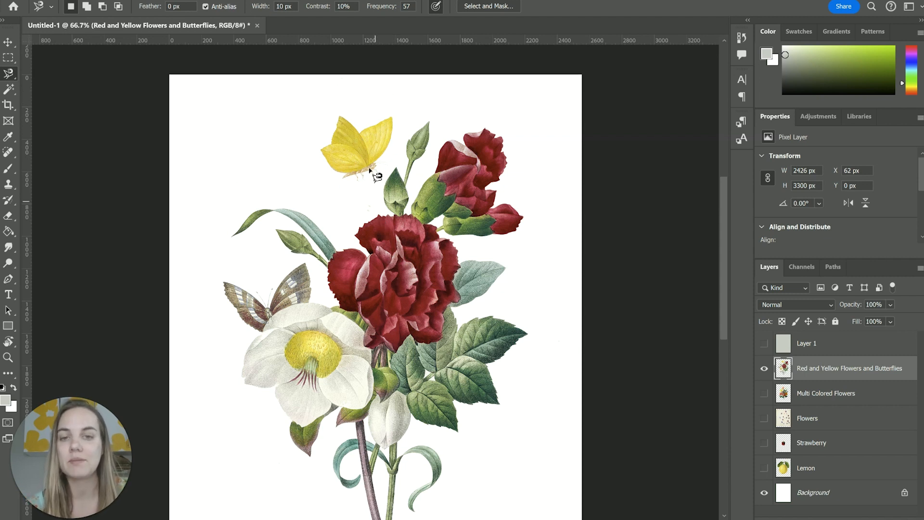
Select the white background around the flowers with the Magic Wand at tolerance 40, delete it, and deselect.
{"action": "left_click", "coordinate": [6, 75]}
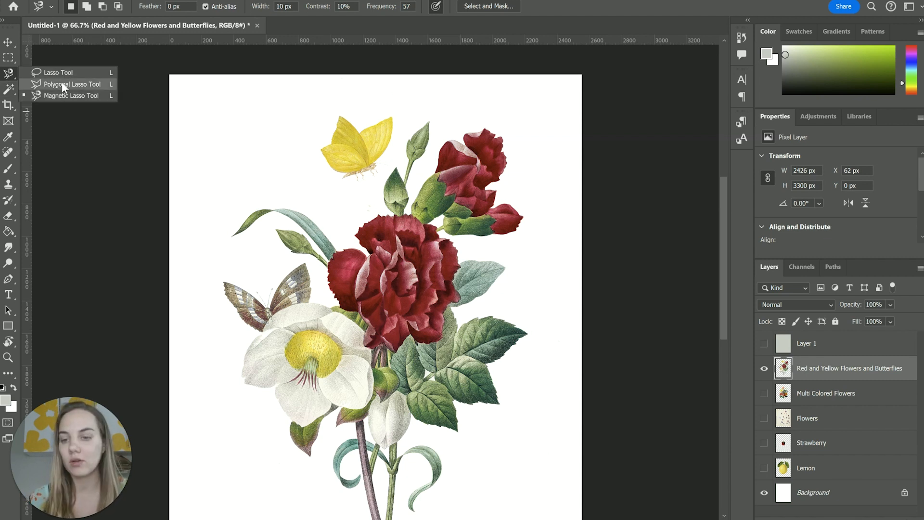
{"action": "left_click", "coordinate": [9, 90]}
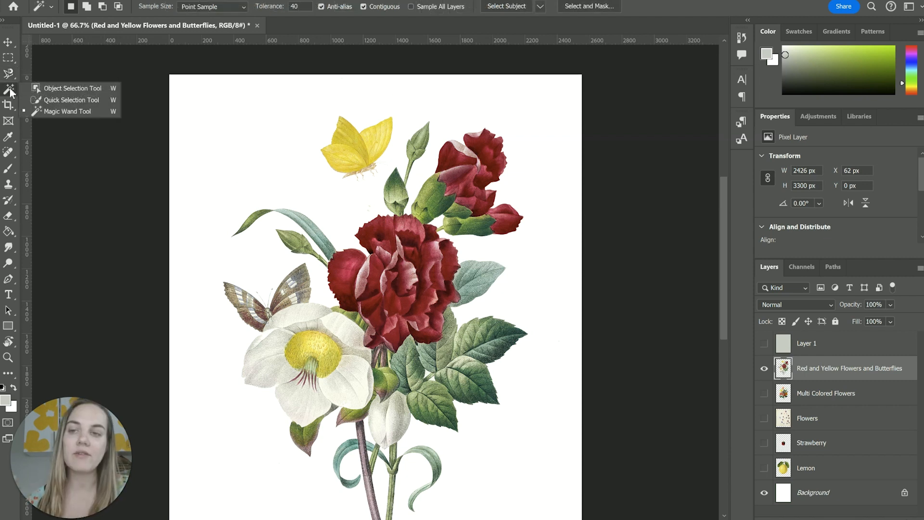
{"action": "left_click", "coordinate": [70, 108]}
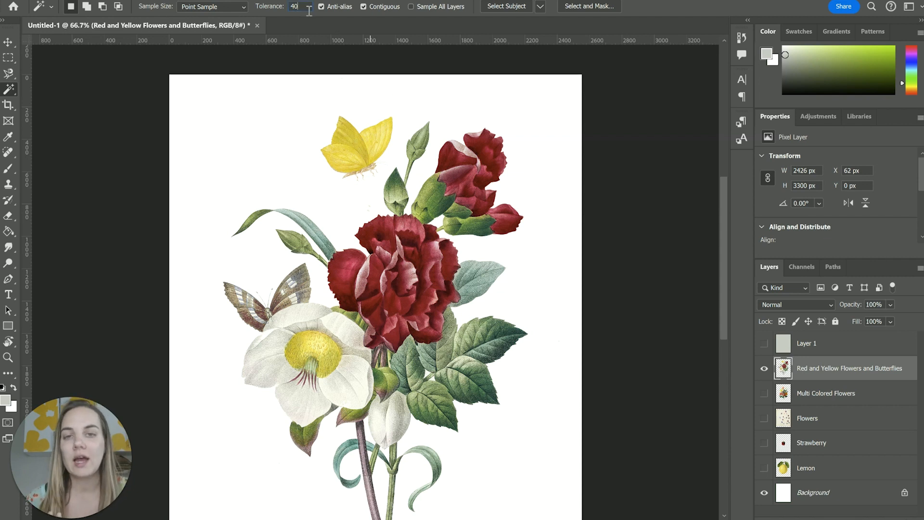
{"action": "left_click", "coordinate": [268, 146]}
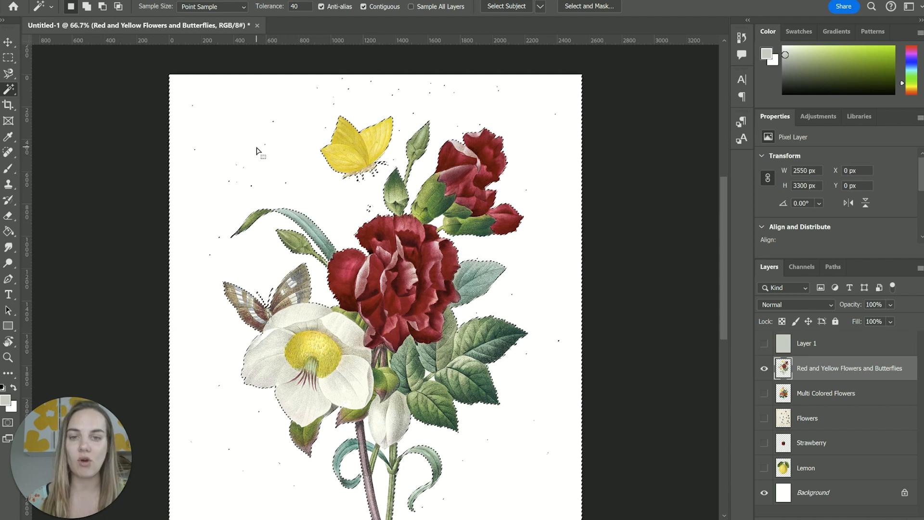
{"action": "scroll", "coordinate": [510, 203], "scroll_direction": "down", "scroll_amount": 3}
{"action": "scroll", "coordinate": [511, 202], "scroll_direction": "up", "scroll_amount": 3}
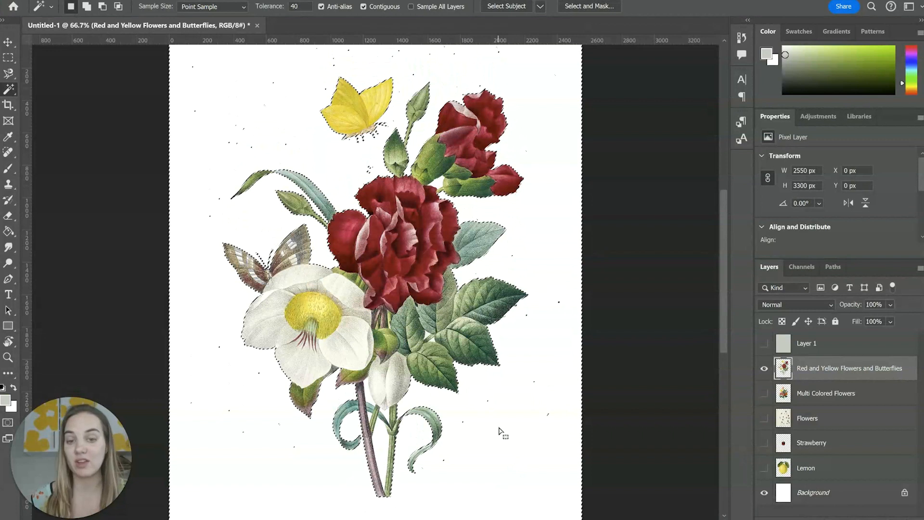
{"action": "scroll", "coordinate": [520, 429], "scroll_direction": "up", "scroll_amount": 2}
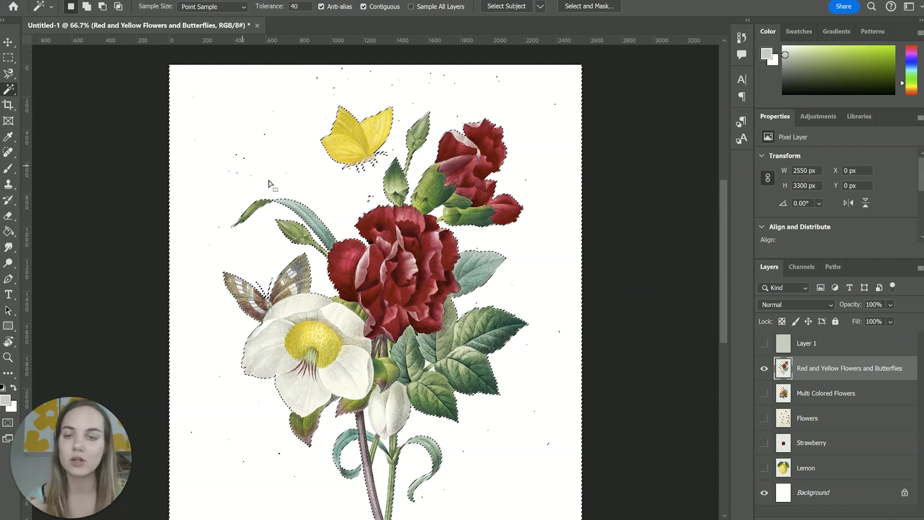
{"action": "key", "text": "Delete"}
{"action": "key", "text": "ctrl+d"}
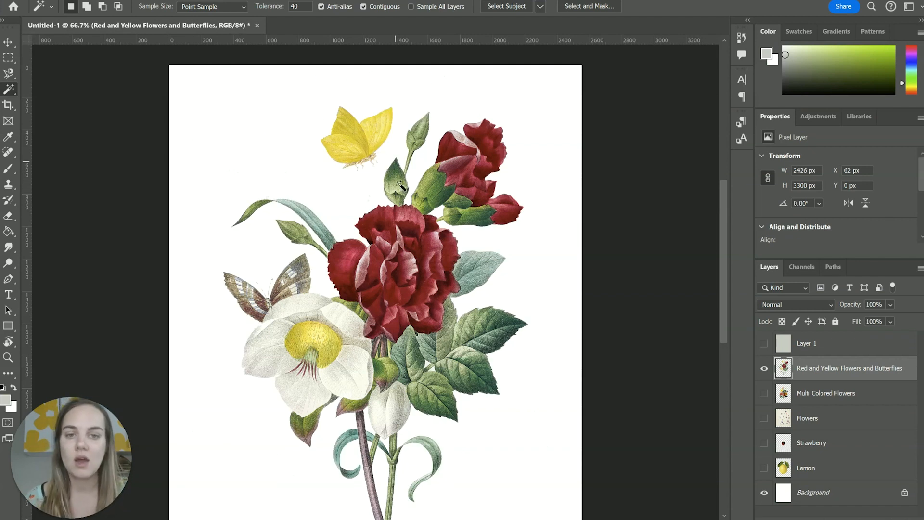
Try selecting the yellow butterfly's wings with single Magic Wand samples at tolerance 40, and clear the selection.
{"action": "left_click", "coordinate": [353, 147]}
{"action": "scroll", "coordinate": [353, 147], "scroll_direction": "up", "scroll_amount": 3}
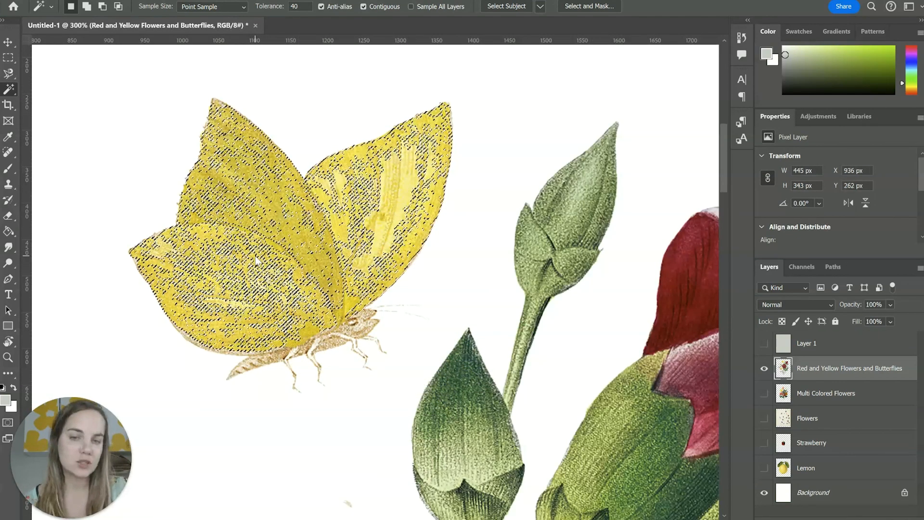
{"action": "key", "text": "ctrl+d"}
{"action": "left_click", "coordinate": [396, 185]}
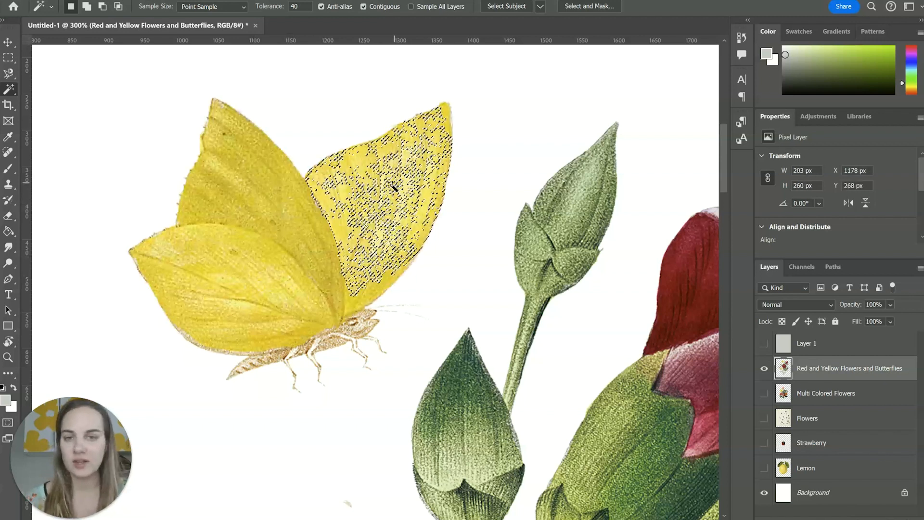
{"action": "left_click", "coordinate": [288, 233], "text": "shift"}
{"action": "key", "text": "ctrl+d"}
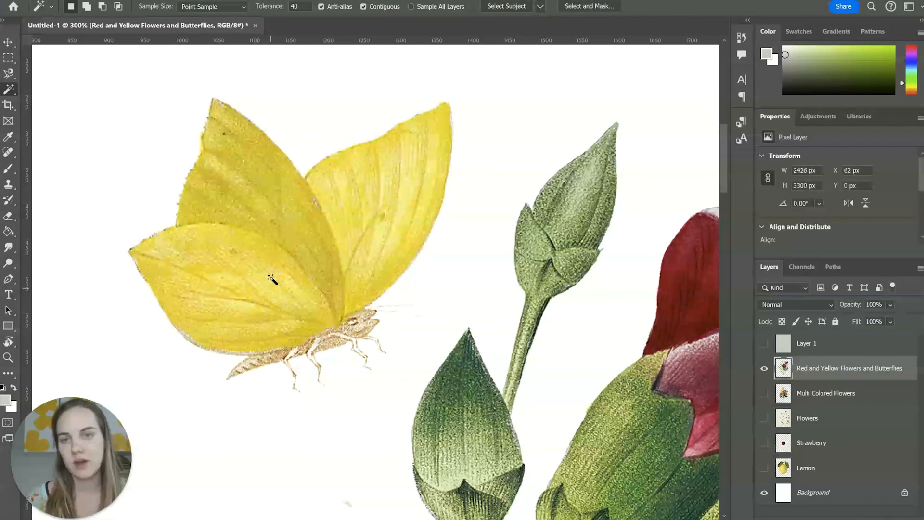
Select the yellow butterfly's wings with the Magic Wand, raising the tolerance to 60 and adding further samples to the selection.
{"action": "left_click", "coordinate": [268, 215]}
{"action": "left_click", "coordinate": [290, 9]}
{"action": "type", "text": "60"}
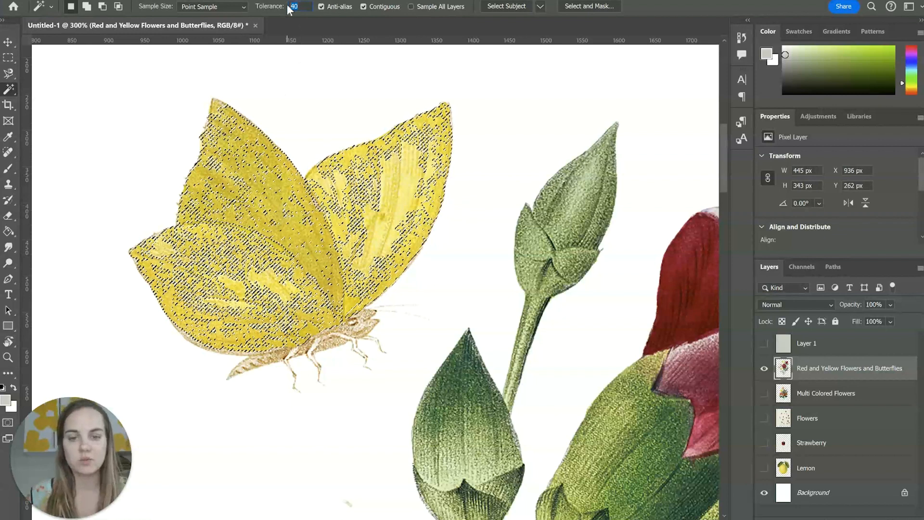
{"action": "left_click", "coordinate": [257, 190]}
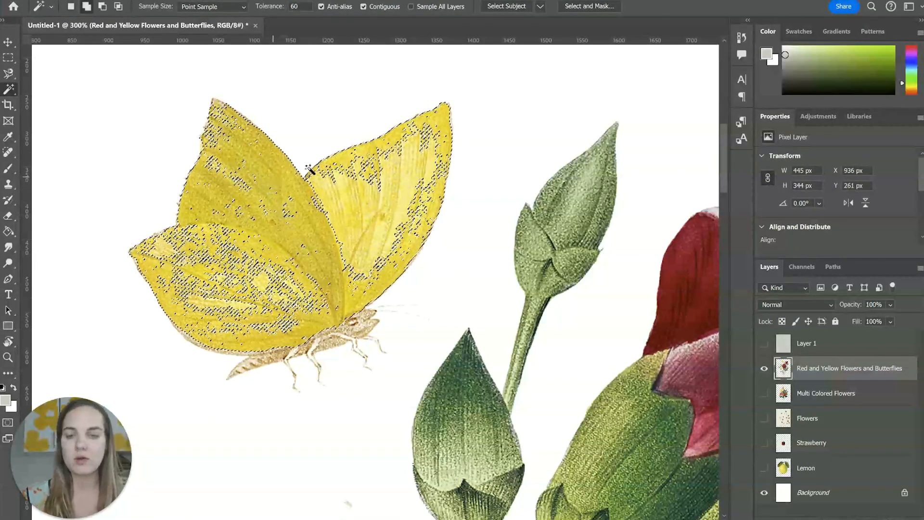
{"action": "left_click", "coordinate": [366, 176]}
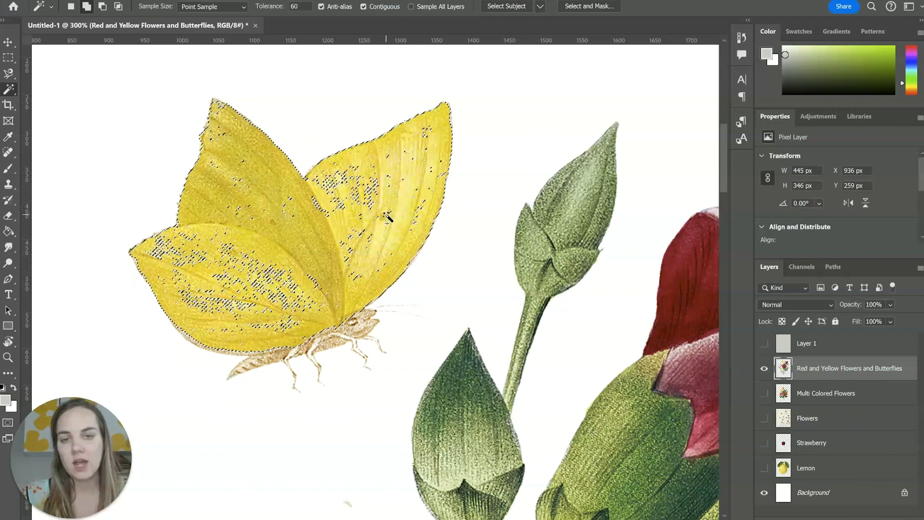
{"action": "left_click", "coordinate": [364, 194]}
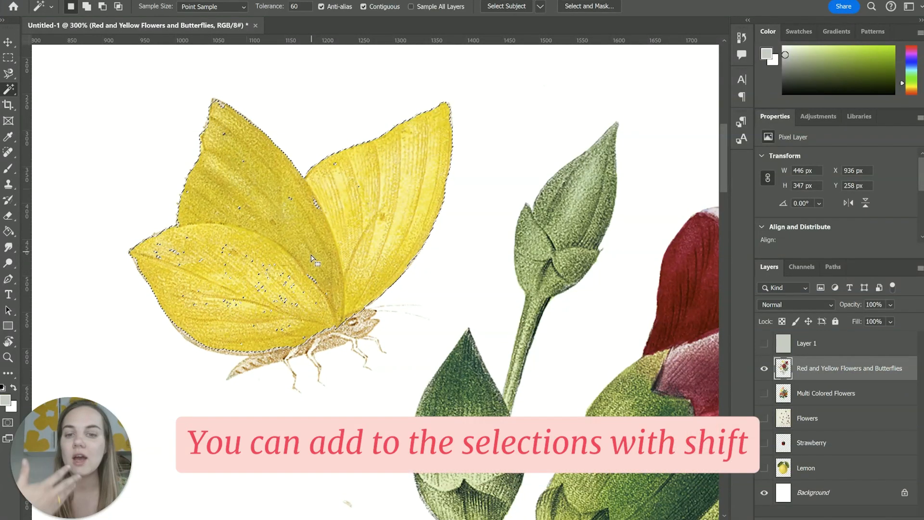
Fill the unselected specks inside the butterfly's wings by adding Rectangular Marquee areas to the selection.
{"action": "left_click", "coordinate": [8, 57]}
{"action": "left_click_drag", "start_coordinate": [211, 183], "coordinate": [366, 248]}
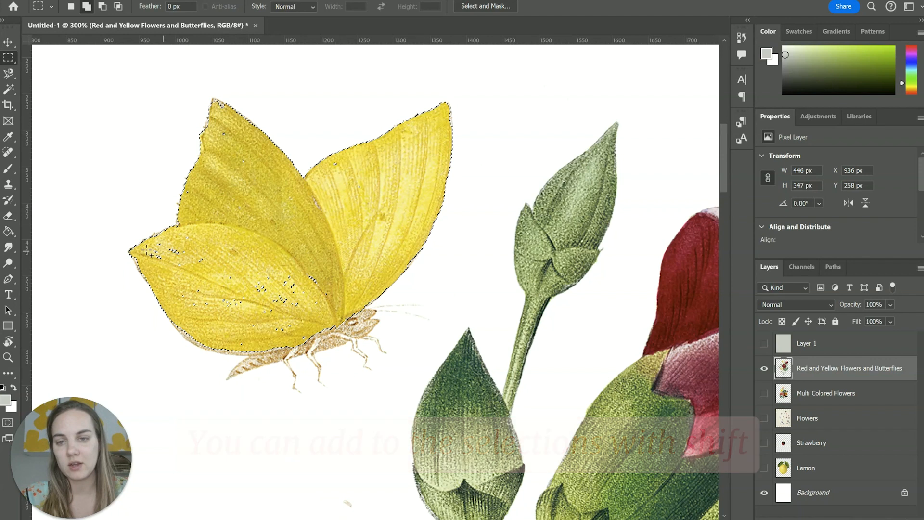
{"action": "left_click_drag", "start_coordinate": [148, 240], "coordinate": [260, 266]}
{"action": "left_click_drag", "start_coordinate": [179, 247], "coordinate": [330, 319]}
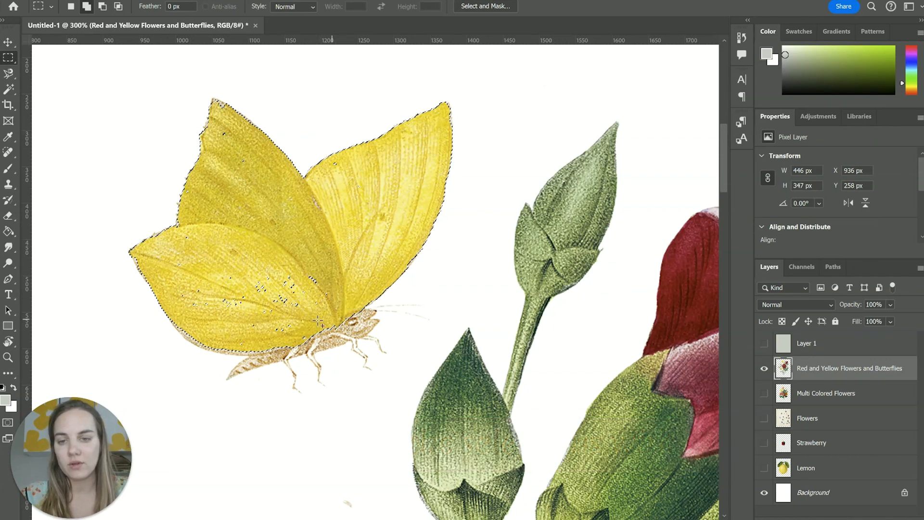
{"action": "left_click_drag", "start_coordinate": [192, 302], "coordinate": [304, 341]}
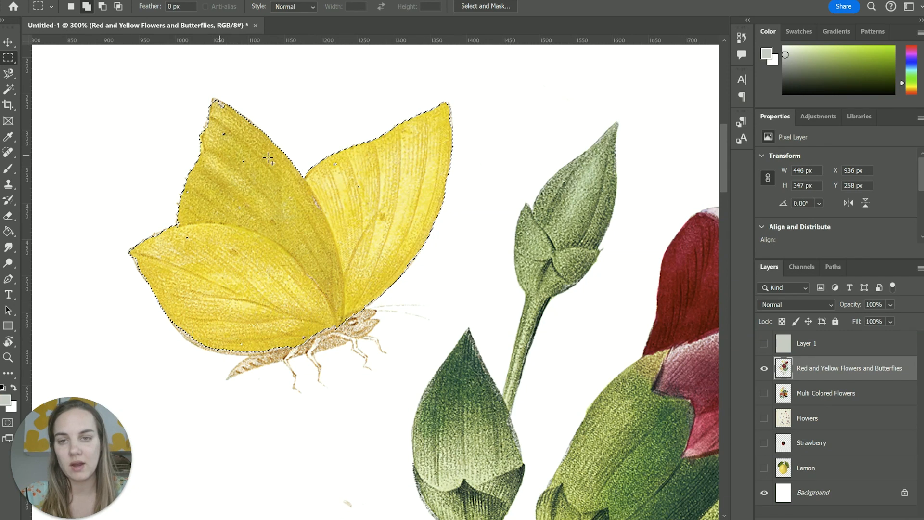
{"action": "left_click_drag", "start_coordinate": [225, 141], "coordinate": [253, 176]}
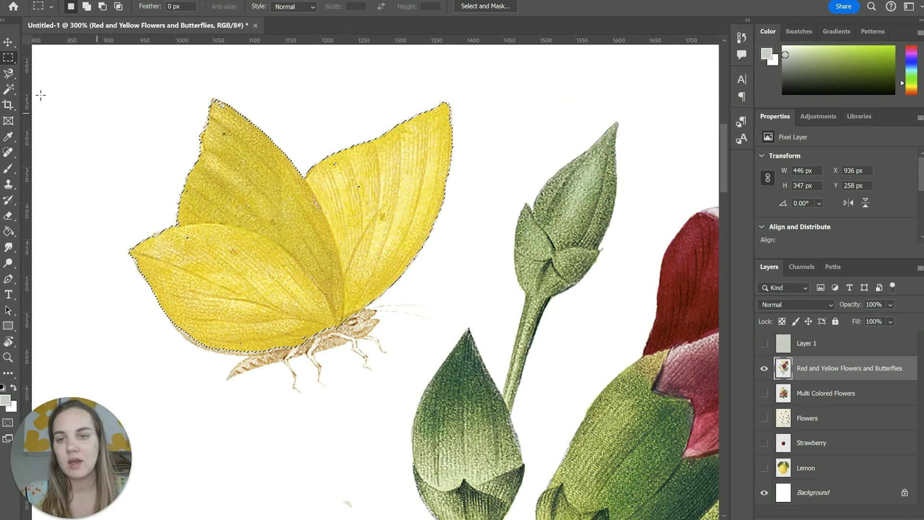
Add the upper tip of the butterfly's left wing with the Magic Wand, delete the selected wings, and undo the deletion.
{"action": "left_click", "coordinate": [8, 90]}
{"action": "left_click", "coordinate": [222, 109], "text": "shift"}
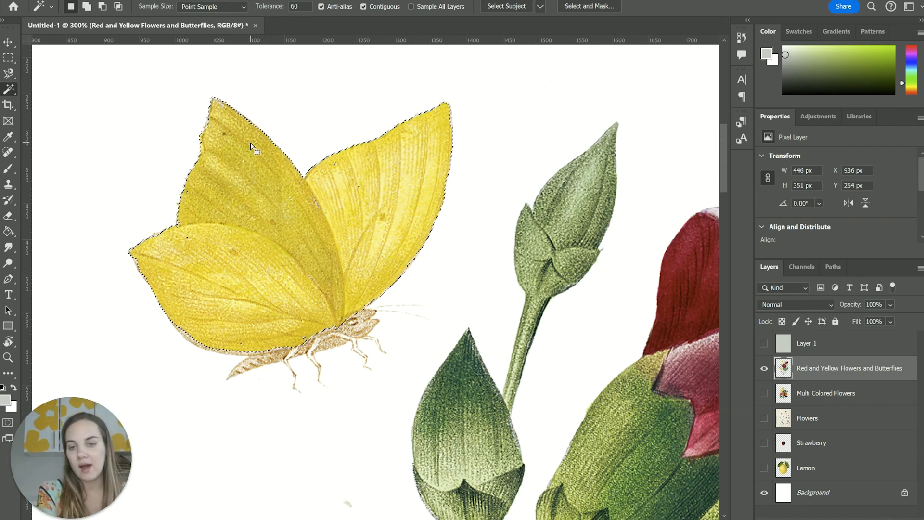
{"action": "key", "text": "Delete"}
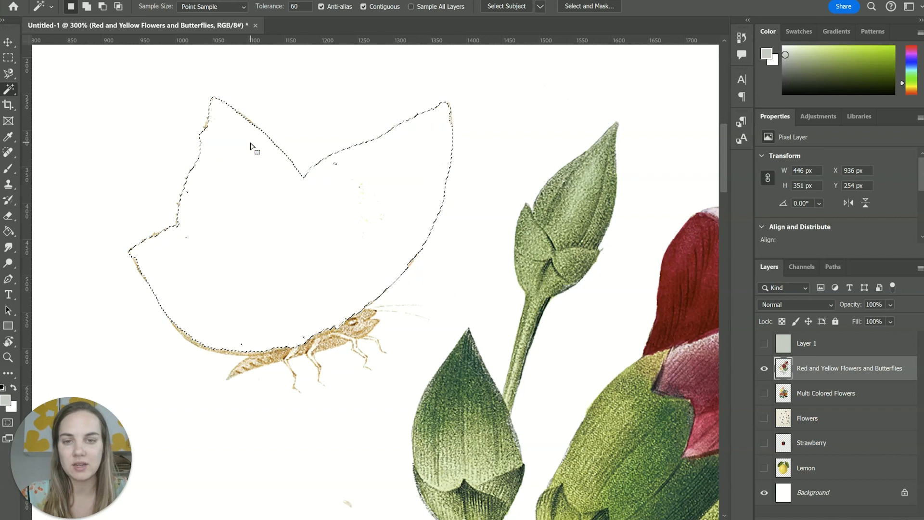
{"action": "key", "text": "ctrl+z"}
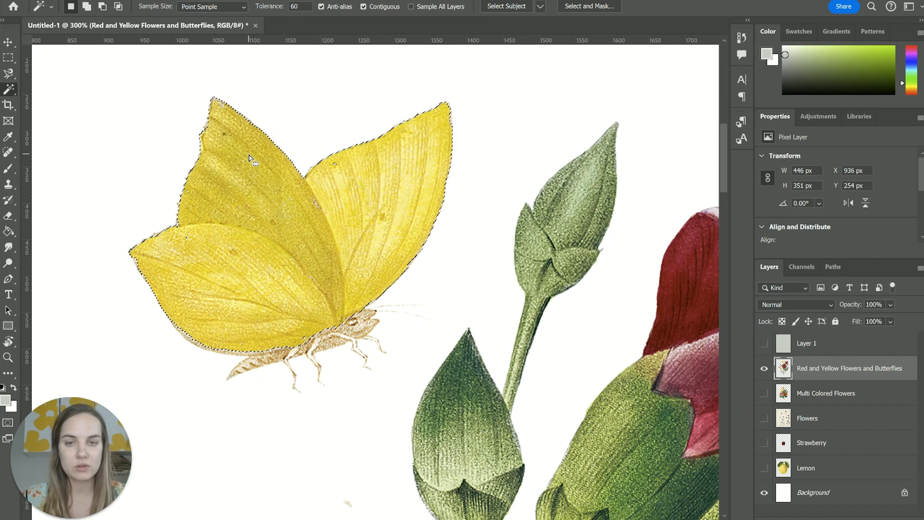
Try reselecting the butterfly's wings with a single Magic Wand sample at tolerance 60, and clear the selection.
{"action": "left_click", "coordinate": [366, 177]}
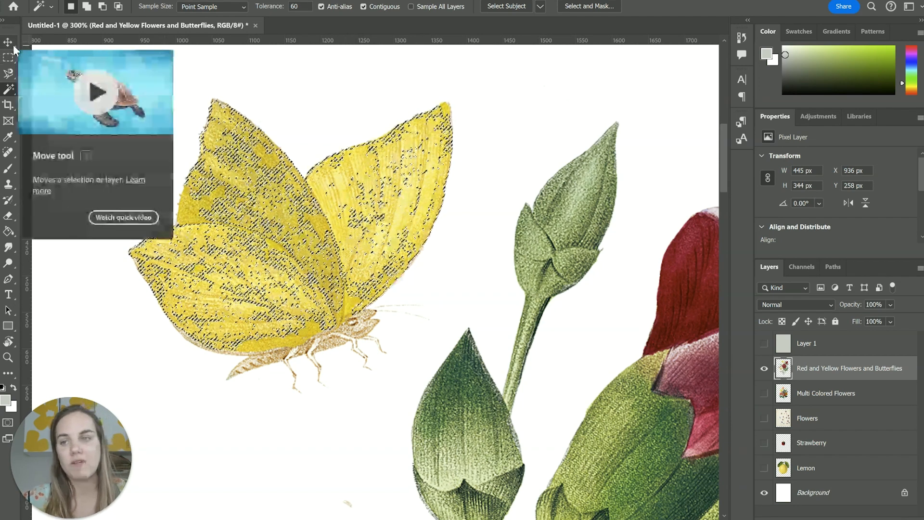
{"action": "left_click", "coordinate": [10, 43]}
{"action": "left_click", "coordinate": [487, 137]}
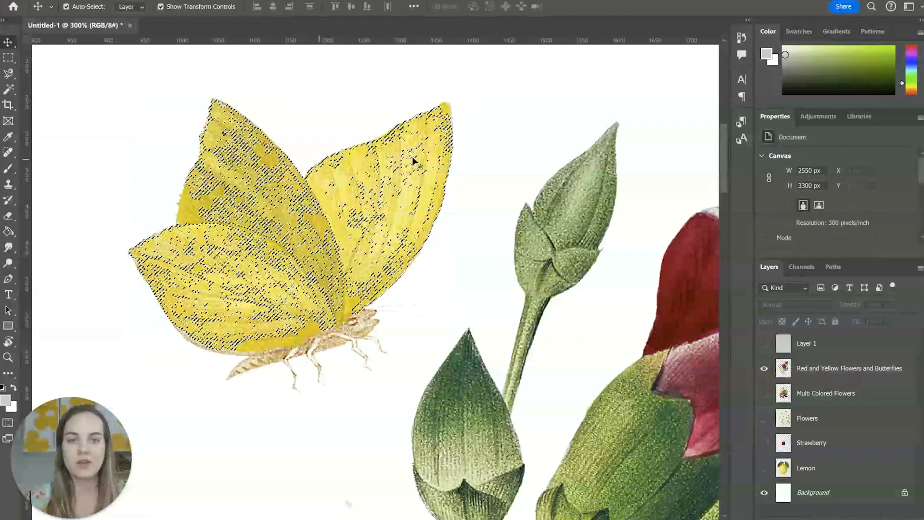
{"action": "left_click", "coordinate": [8, 59]}
{"action": "left_click", "coordinate": [253, 204]}
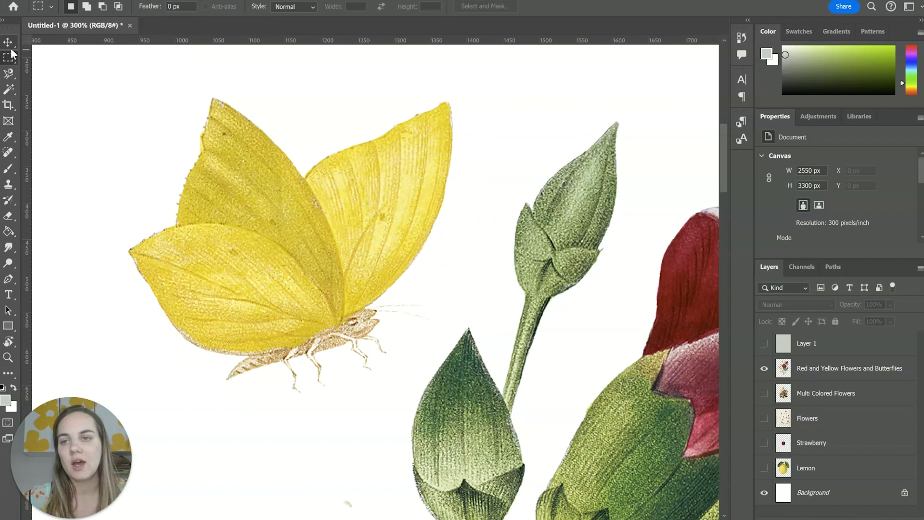
{"action": "left_click_drag", "start_coordinate": [220, 161], "coordinate": [358, 264]}
{"action": "left_click", "coordinate": [256, 176]}
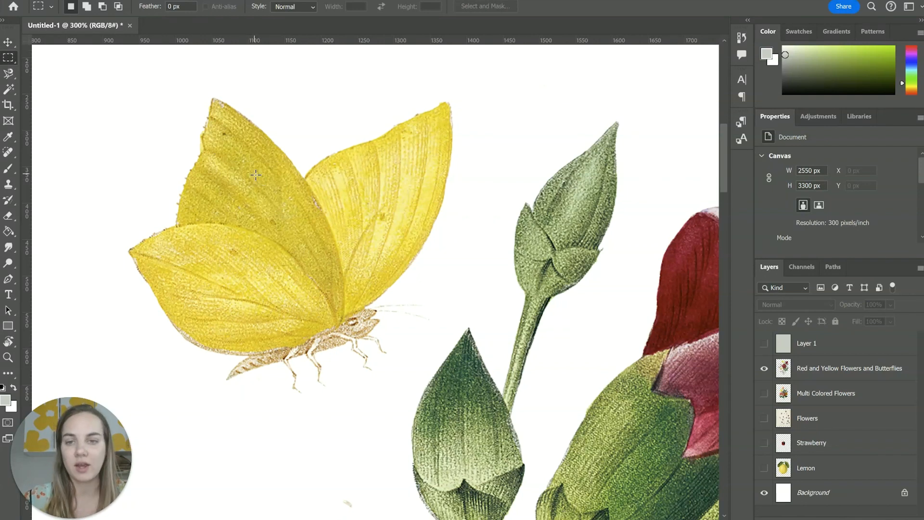
{"action": "left_click", "coordinate": [8, 43]}
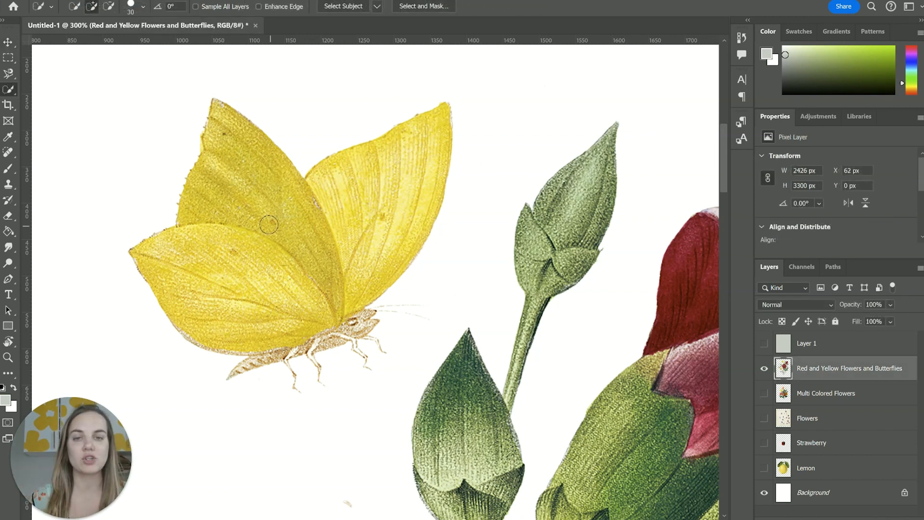
Select the yellow butterfly's wings, body, legs and antennae on its layer with a 30 px Quick Selection brush.
{"action": "mouse_move", "coordinate": [230, 130]}
{"action": "left_mouse_down"}
{"action": "mouse_move", "coordinate": [290, 222]}
{"action": "mouse_move", "coordinate": [286, 291]}
{"action": "mouse_move", "coordinate": [214, 246]}
{"action": "mouse_move", "coordinate": [204, 260]}
{"action": "mouse_move", "coordinate": [153, 248]}
{"action": "mouse_move", "coordinate": [149, 258]}
{"action": "mouse_move", "coordinate": [216, 259]}
{"action": "mouse_move", "coordinate": [282, 241]}
{"action": "mouse_move", "coordinate": [314, 258]}
{"action": "mouse_move", "coordinate": [351, 321]}
{"action": "left_mouse_up"}
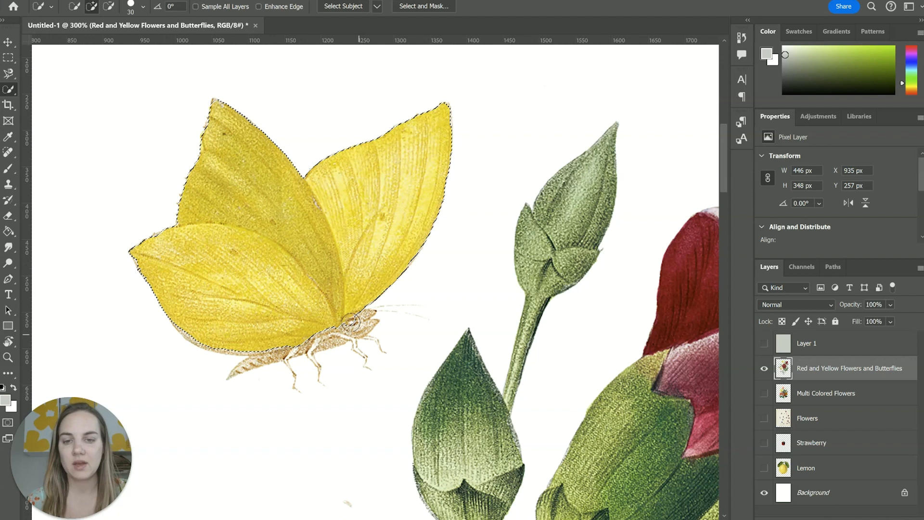
{"action": "left_click_drag", "start_coordinate": [263, 360], "coordinate": [240, 372]}
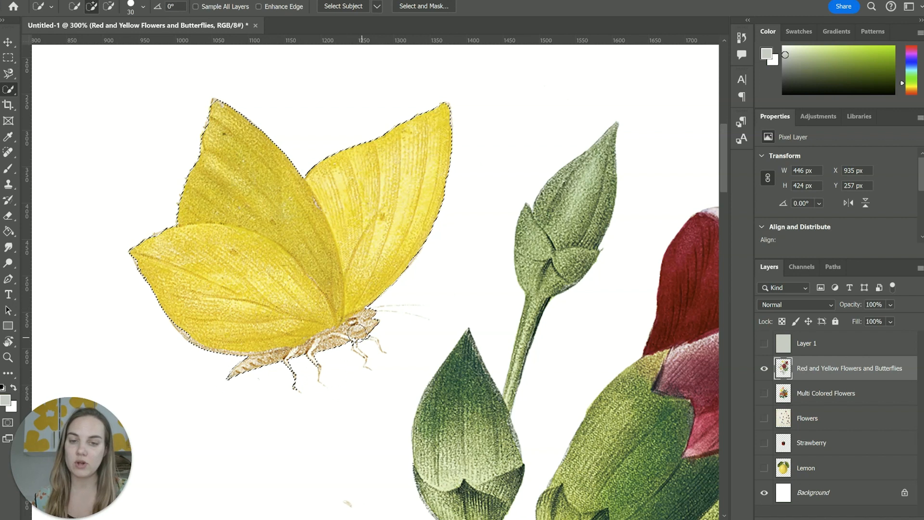
{"action": "mouse_move", "coordinate": [360, 340]}
{"action": "left_mouse_down"}
{"action": "mouse_move", "coordinate": [387, 359]}
{"action": "mouse_move", "coordinate": [379, 371]}
{"action": "mouse_move", "coordinate": [356, 363]}
{"action": "left_mouse_up"}
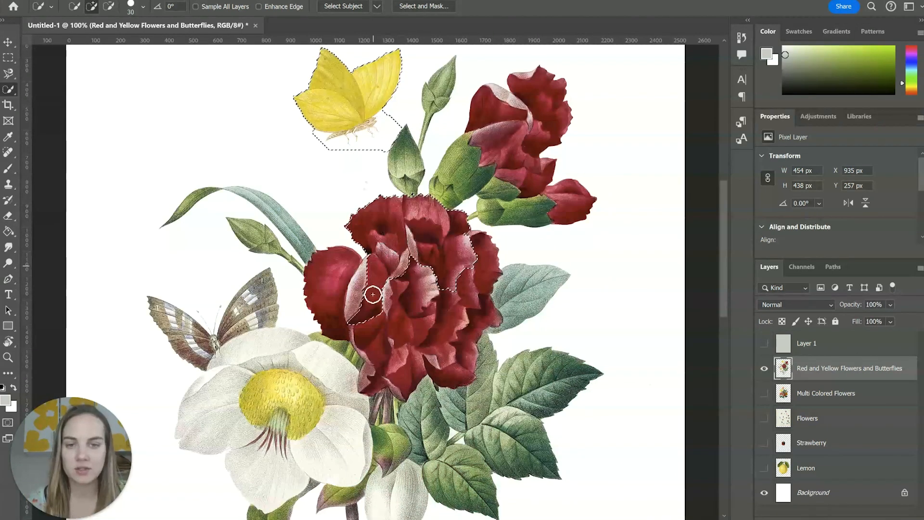
Add the large red carnation to the selection with the Quick Selection brush and subtract the yellow butterfly's wings.
{"action": "left_click_drag", "start_coordinate": [372, 294], "coordinate": [339, 291]}
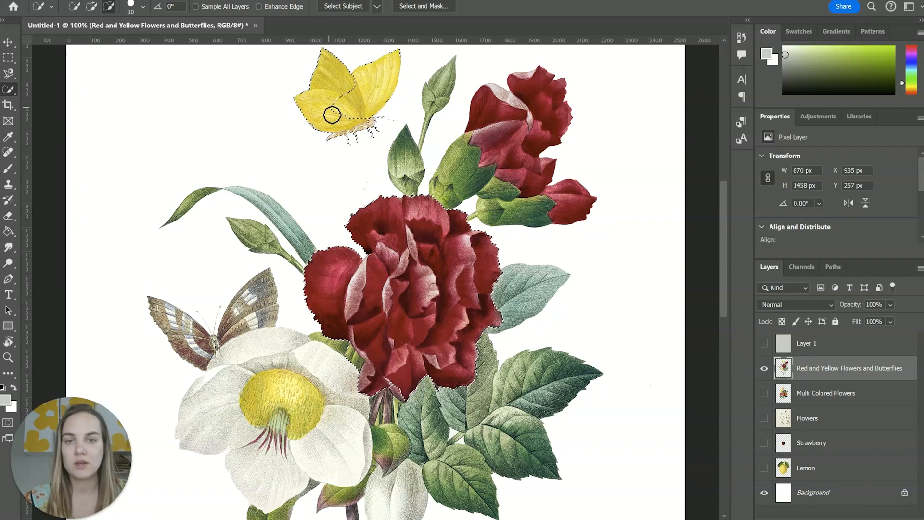
{"action": "mouse_move", "coordinate": [363, 137]}
{"action": "left_mouse_down"}
{"action": "mouse_move", "coordinate": [385, 150]}
{"action": "mouse_move", "coordinate": [365, 154]}
{"action": "mouse_move", "coordinate": [372, 121]}
{"action": "mouse_move", "coordinate": [339, 138]}
{"action": "mouse_move", "coordinate": [302, 111]}
{"action": "mouse_move", "coordinate": [350, 70]}
{"action": "mouse_move", "coordinate": [323, 70]}
{"action": "mouse_move", "coordinate": [344, 73]}
{"action": "mouse_move", "coordinate": [327, 55]}
{"action": "mouse_move", "coordinate": [348, 107]}
{"action": "mouse_move", "coordinate": [350, 76]}
{"action": "mouse_move", "coordinate": [352, 89]}
{"action": "mouse_move", "coordinate": [315, 108]}
{"action": "mouse_move", "coordinate": [331, 105]}
{"action": "mouse_move", "coordinate": [312, 105]}
{"action": "mouse_move", "coordinate": [320, 87]}
{"action": "left_mouse_up"}
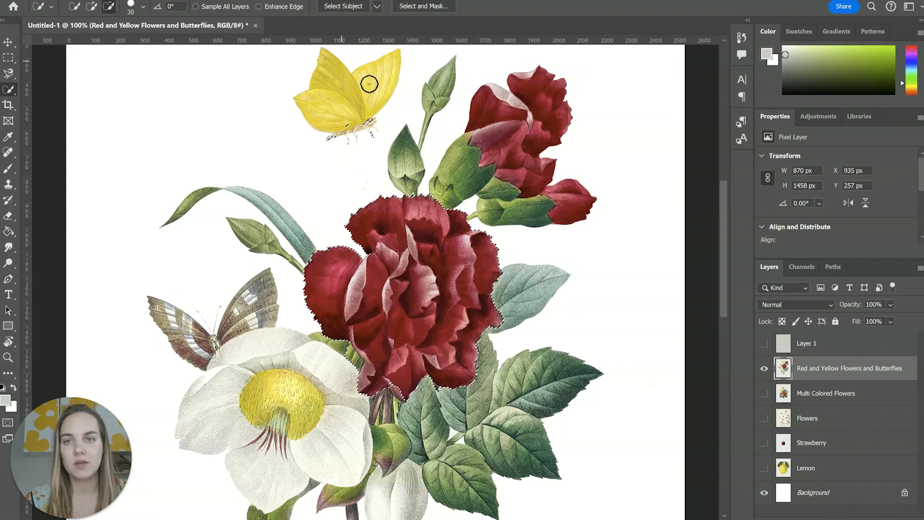
Subtract the yellow butterfly's legs from the selection, then try moving the selected red carnation and undo the move.
{"action": "mouse_move", "coordinate": [391, 128]}
{"action": "left_mouse_down"}
{"action": "mouse_move", "coordinate": [348, 134]}
{"action": "mouse_move", "coordinate": [329, 153]}
{"action": "mouse_move", "coordinate": [344, 145]}
{"action": "mouse_move", "coordinate": [333, 142]}
{"action": "mouse_move", "coordinate": [378, 140]}
{"action": "left_mouse_up"}
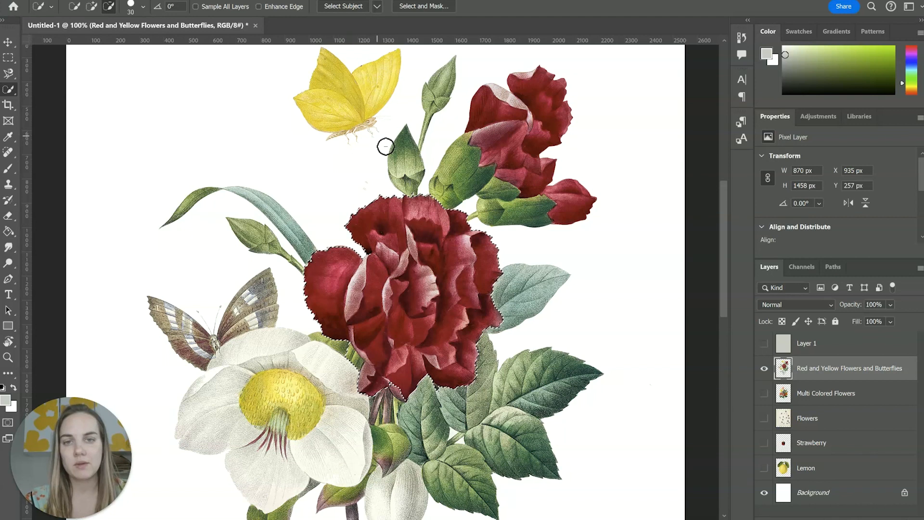
{"action": "left_click", "coordinate": [8, 42]}
{"action": "left_click_drag", "start_coordinate": [394, 283], "coordinate": [412, 266]}
{"action": "key", "text": "ctrl+z"}
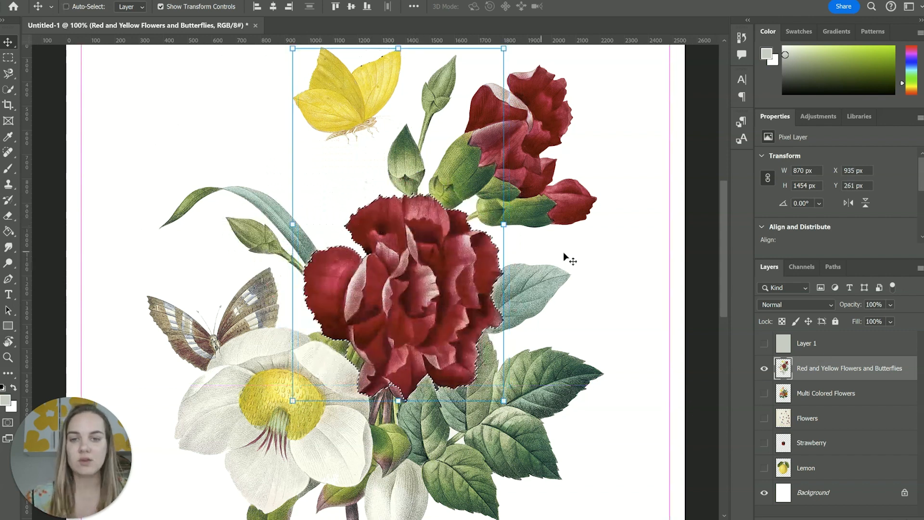
Clear the carnation selection with the Rectangular Marquee tool.
{"action": "left_click", "coordinate": [608, 265]}
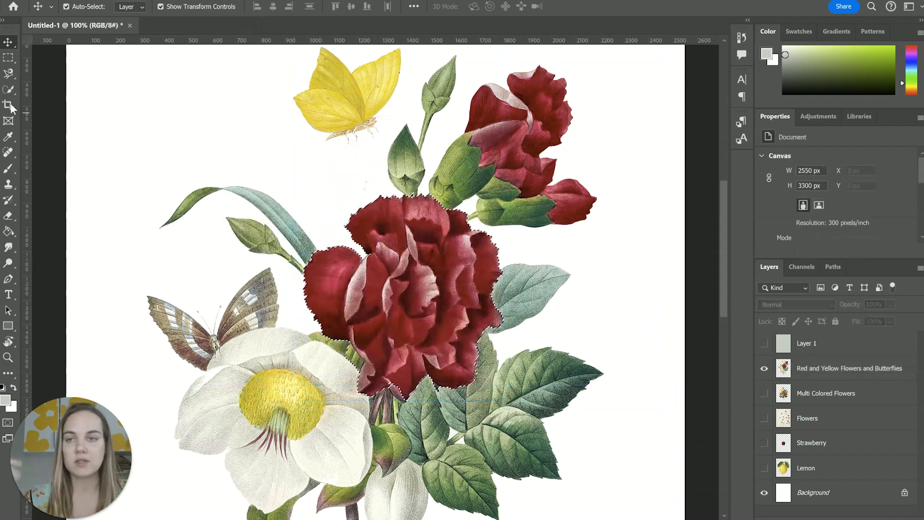
{"action": "left_click", "coordinate": [8, 58]}
{"action": "left_click", "coordinate": [202, 164]}
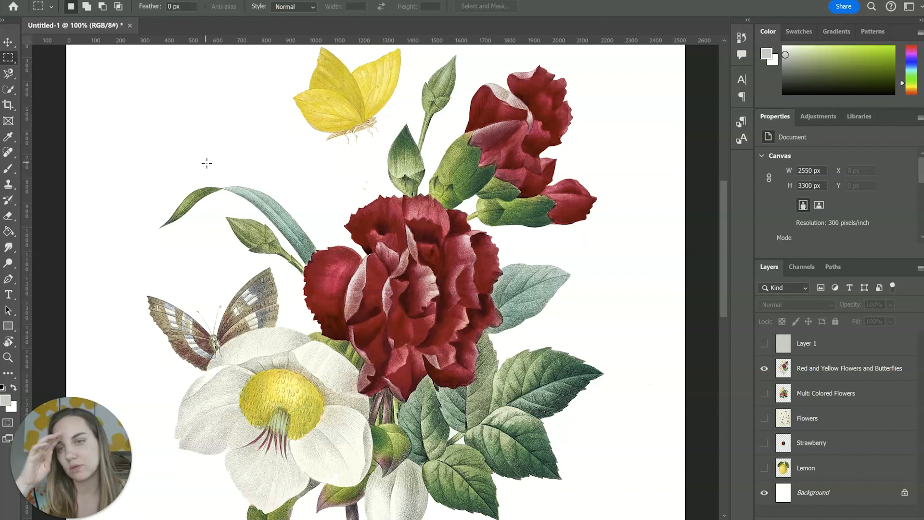
Select the yellow butterfly, the two green buds and the whole bouquet in turn with the Object Selection tool, and clear the selection.
{"action": "right_click", "coordinate": [9, 89]}
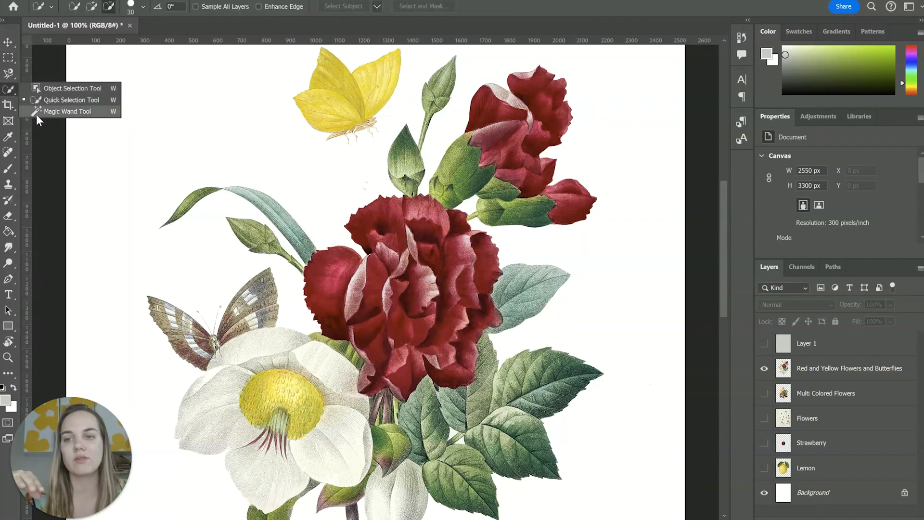
{"action": "left_click", "coordinate": [48, 113]}
{"action": "right_click", "coordinate": [9, 91]}
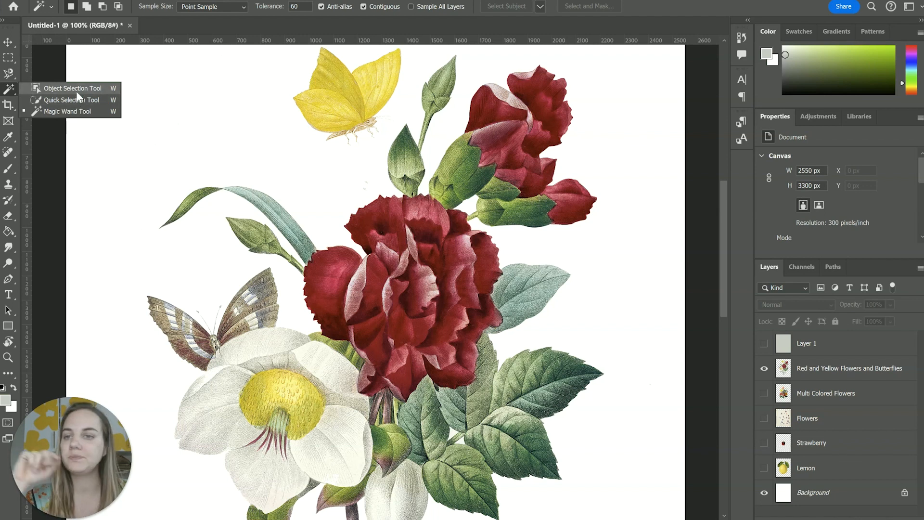
{"action": "left_click", "coordinate": [48, 89]}
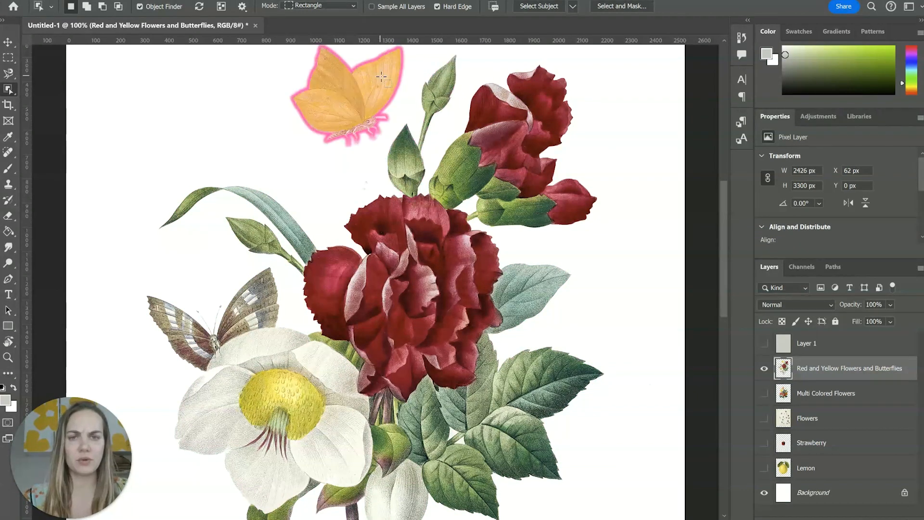
{"action": "left_click", "coordinate": [382, 76]}
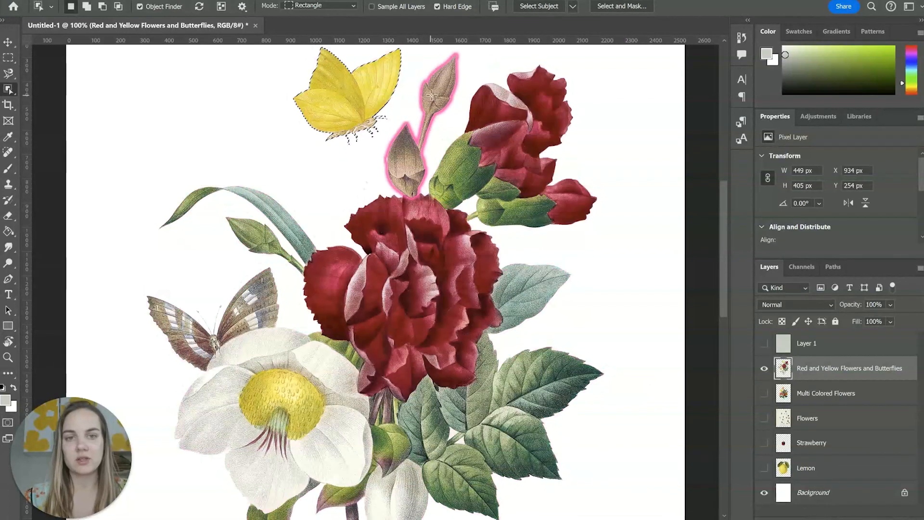
{"action": "left_click", "coordinate": [438, 89]}
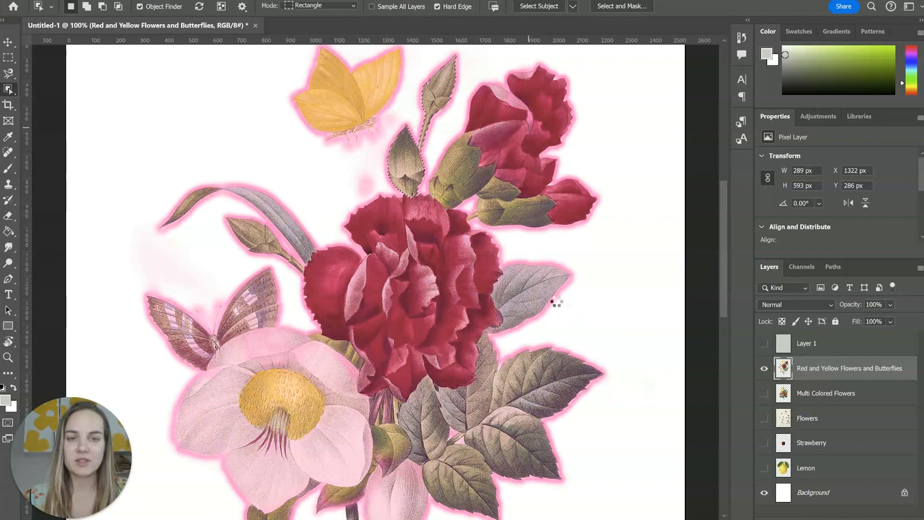
{"action": "left_click", "coordinate": [527, 280]}
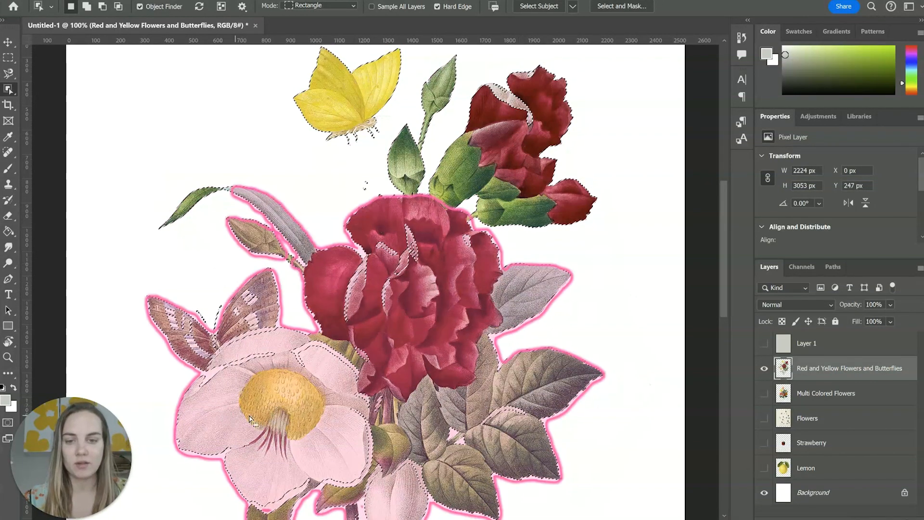
{"action": "key", "text": "ctrl+d"}
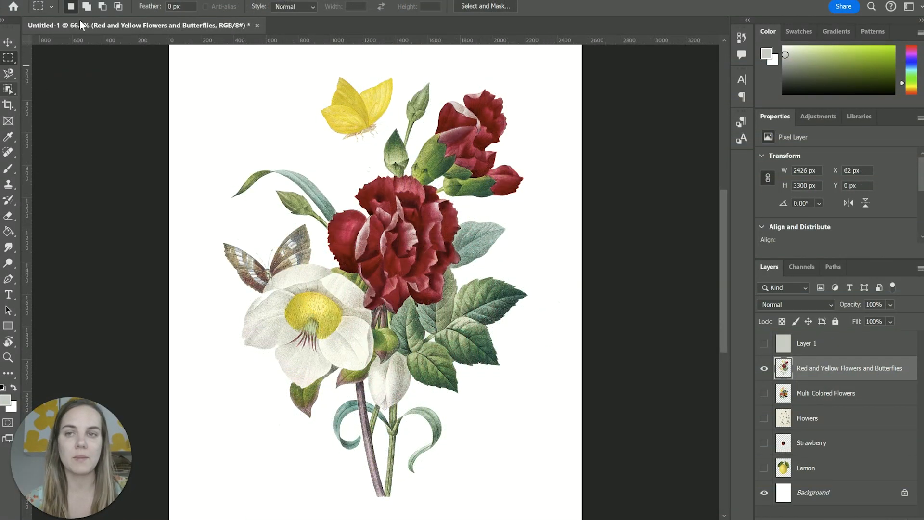
Select the carnations' dark red areas with Color Range, sampling the large carnation at a fuzziness of 40.
{"action": "left_click", "coordinate": [136, 0]}
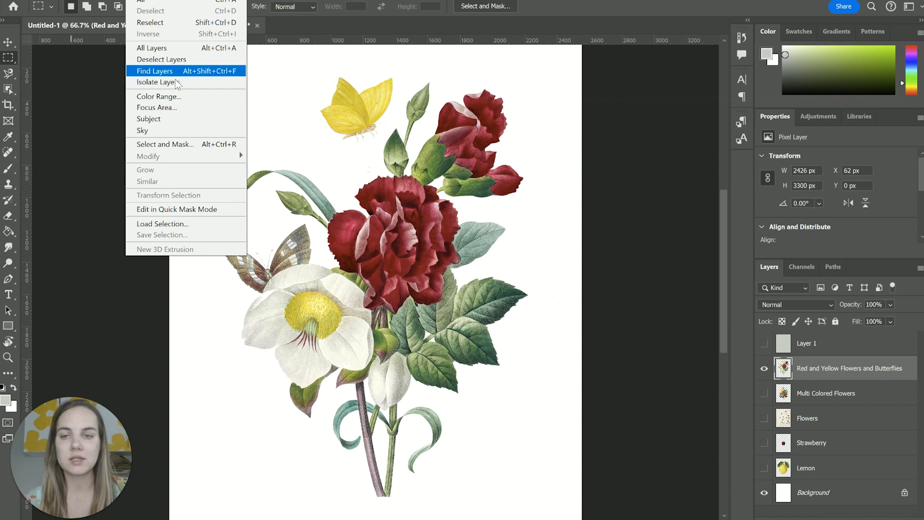
{"action": "left_click", "coordinate": [177, 98]}
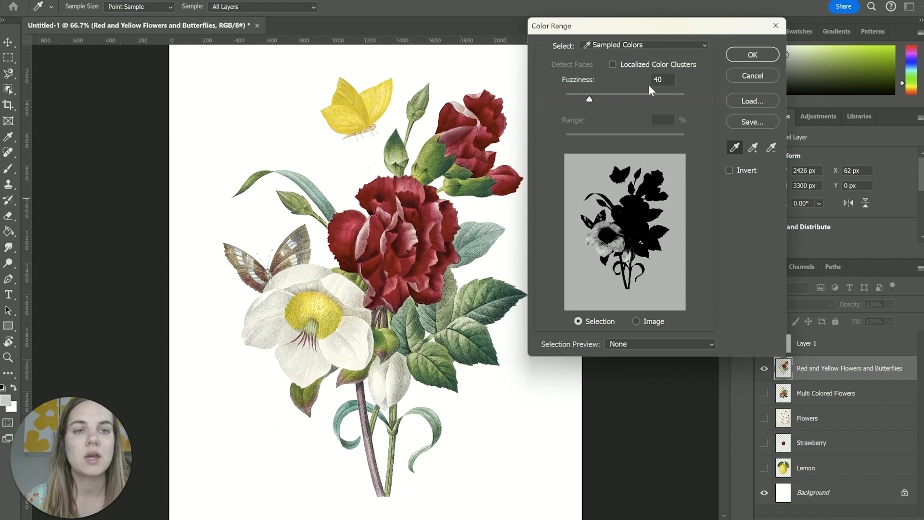
{"action": "left_click", "coordinate": [410, 239]}
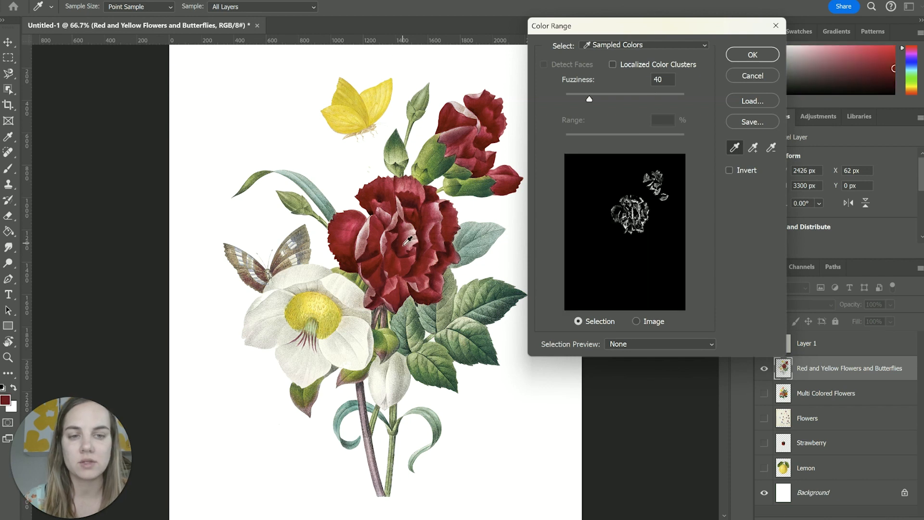
{"action": "left_click", "coordinate": [752, 55]}
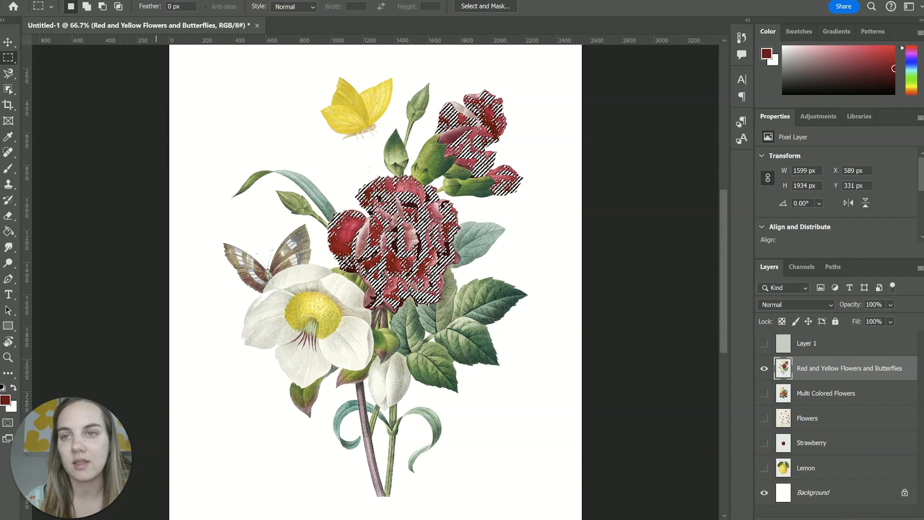
Rerun Color Range on the selection, adding four samples of darker and lighter reds from the large carnation's petals.
{"action": "left_click", "coordinate": [136, 1]}
{"action": "left_click", "coordinate": [184, 99]}
{"action": "left_click", "coordinate": [753, 149]}
{"action": "left_click", "coordinate": [424, 213]}
{"action": "left_click", "coordinate": [404, 249]}
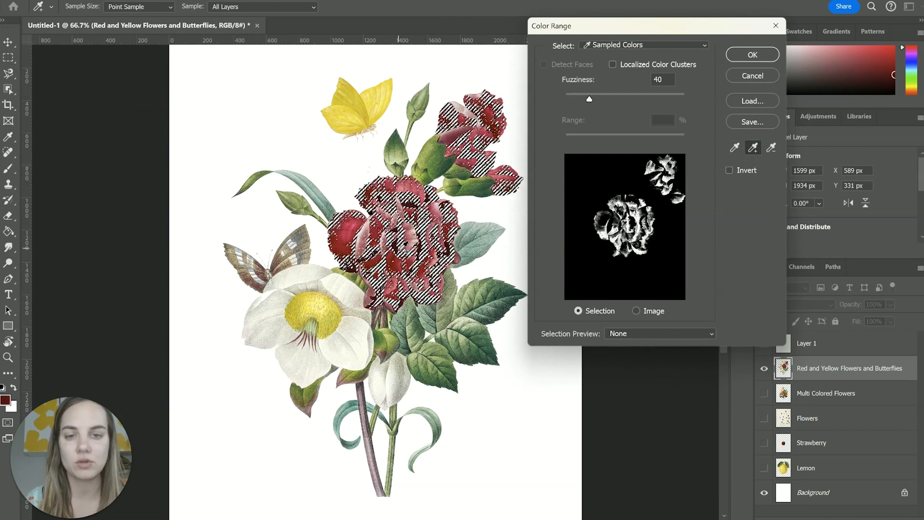
{"action": "left_click", "coordinate": [439, 216]}
{"action": "left_click", "coordinate": [437, 247]}
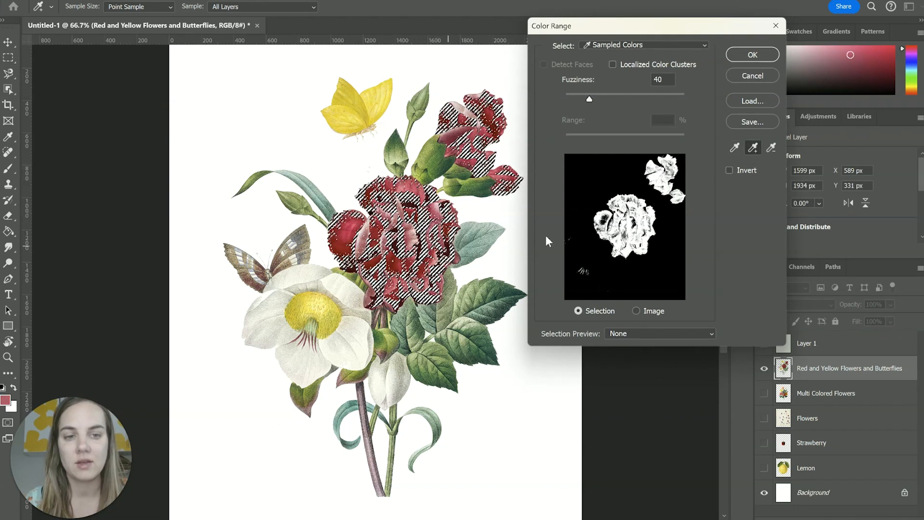
{"action": "left_click", "coordinate": [766, 54]}
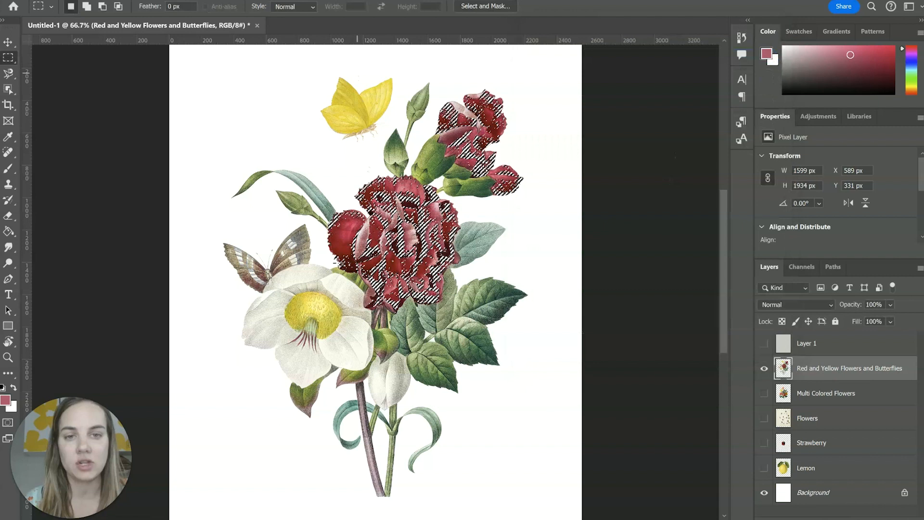
Extend the Color Range selection to similar colors across the layer with the Similar command.
{"action": "left_click", "coordinate": [91, 0]}
{"action": "mouse_move", "coordinate": [138, 0]}
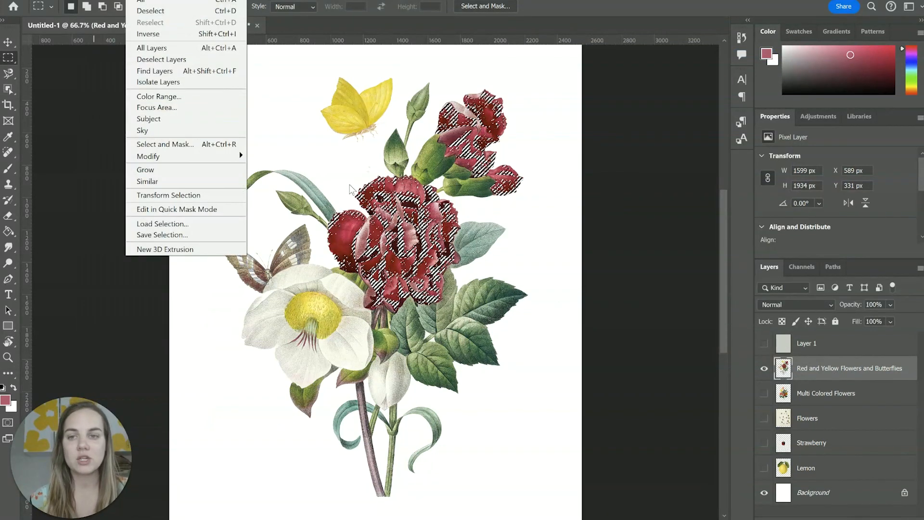
{"action": "left_click", "coordinate": [297, 168]}
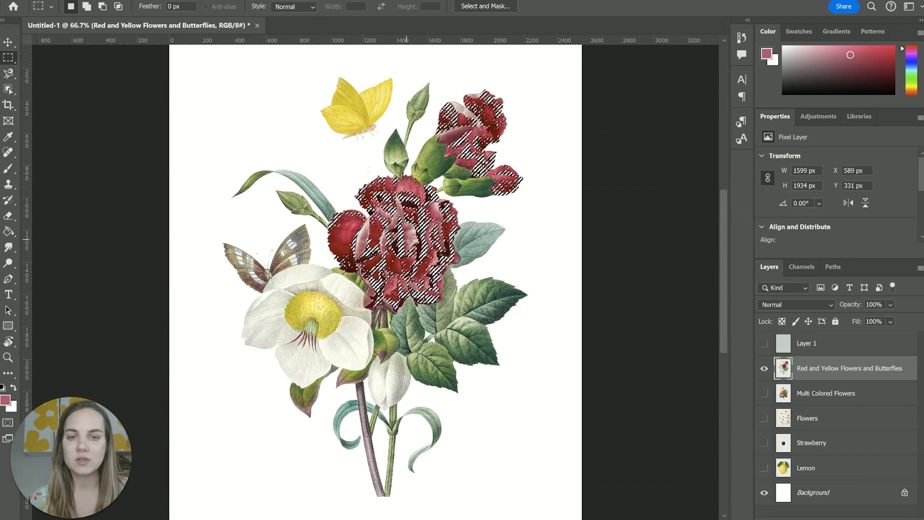
{"action": "left_click", "coordinate": [135, 1]}
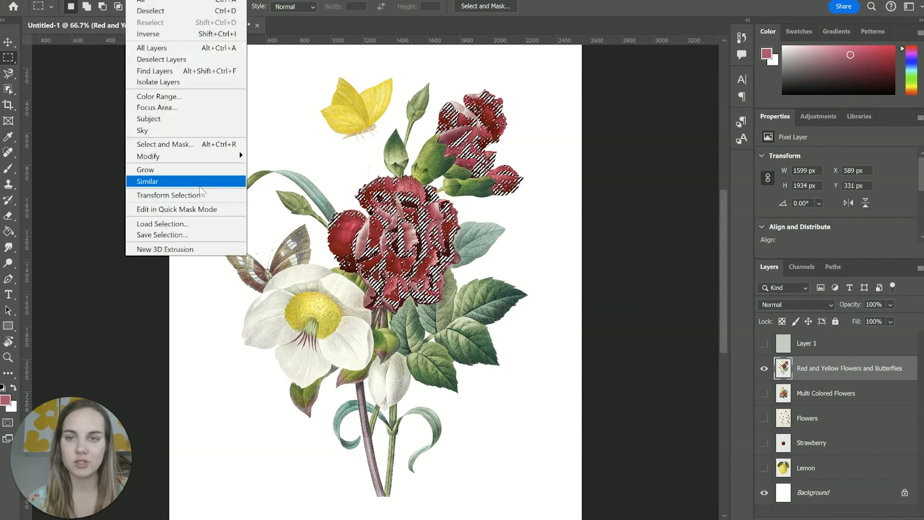
{"action": "left_click", "coordinate": [163, 182]}
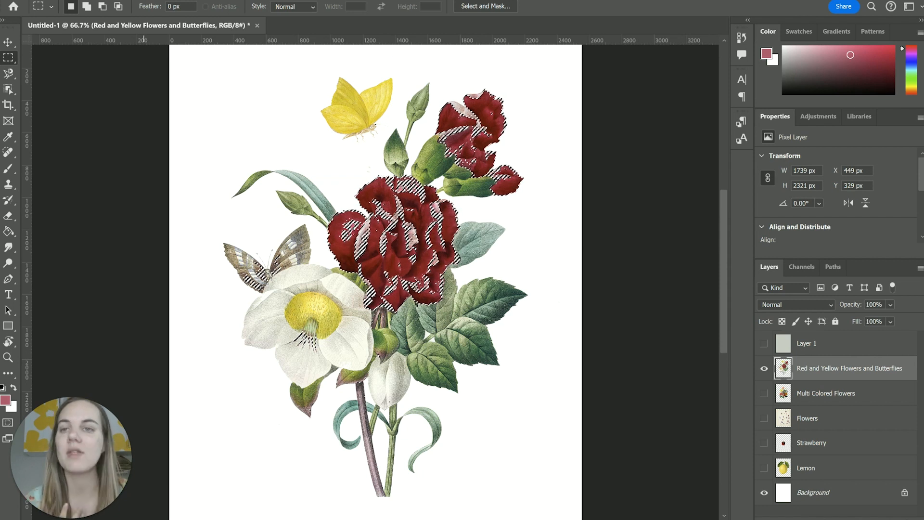
Select the bouquet and butterflies automatically with the Subject command, and clear the selection.
{"action": "left_click", "coordinate": [137, 1]}
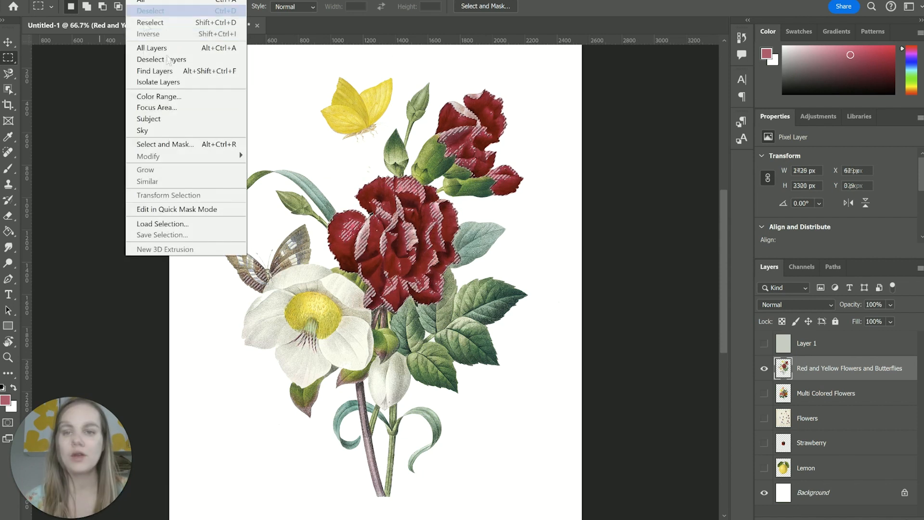
{"action": "left_click", "coordinate": [186, 118]}
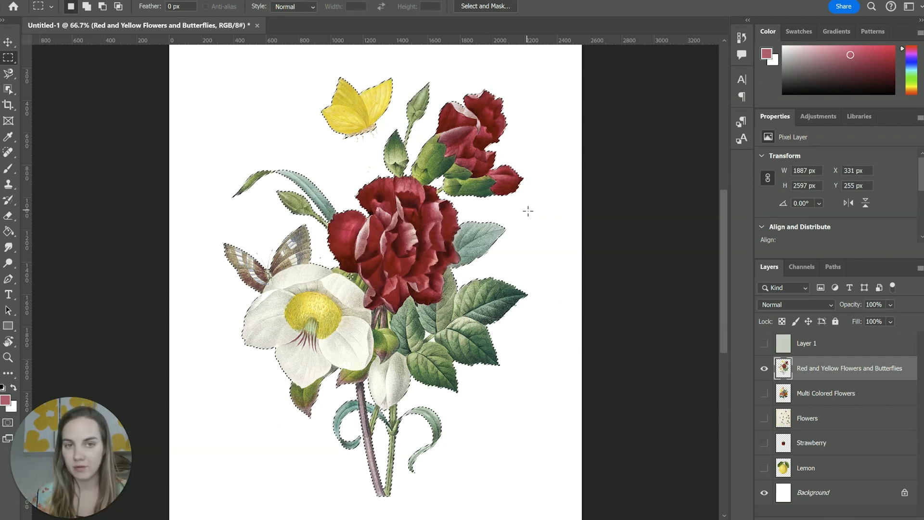
{"action": "key", "text": "ctrl+d"}
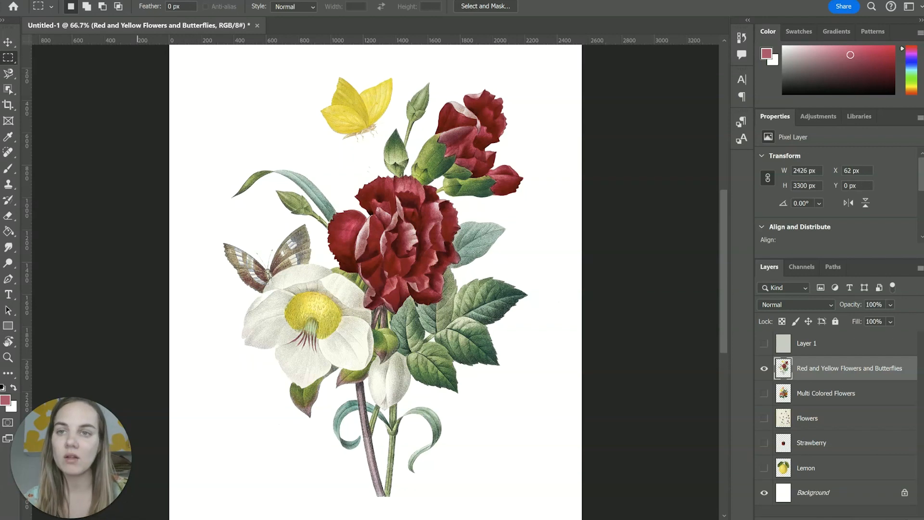
Select the large red carnation with a 30 px Quick Selection brush and subtract the white petal and stem beneath it.
{"action": "left_click", "coordinate": [137, 1]}
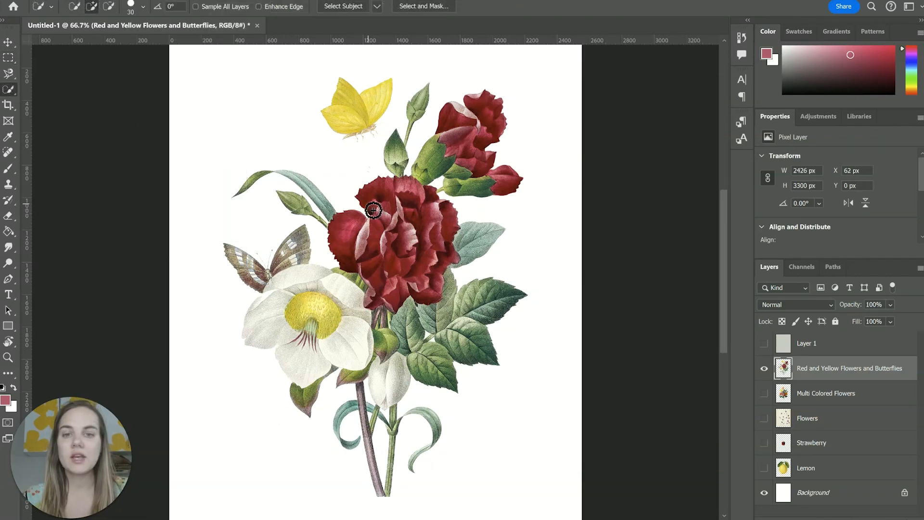
{"action": "mouse_move", "coordinate": [385, 207]}
{"action": "left_mouse_down"}
{"action": "mouse_move", "coordinate": [428, 214]}
{"action": "mouse_move", "coordinate": [443, 269]}
{"action": "mouse_move", "coordinate": [452, 262]}
{"action": "mouse_move", "coordinate": [440, 218]}
{"action": "mouse_move", "coordinate": [449, 208]}
{"action": "mouse_move", "coordinate": [395, 301]}
{"action": "mouse_move", "coordinate": [374, 313]}
{"action": "mouse_move", "coordinate": [343, 253]}
{"action": "mouse_move", "coordinate": [388, 228]}
{"action": "mouse_move", "coordinate": [309, 173]}
{"action": "mouse_move", "coordinate": [377, 243]}
{"action": "left_mouse_up"}
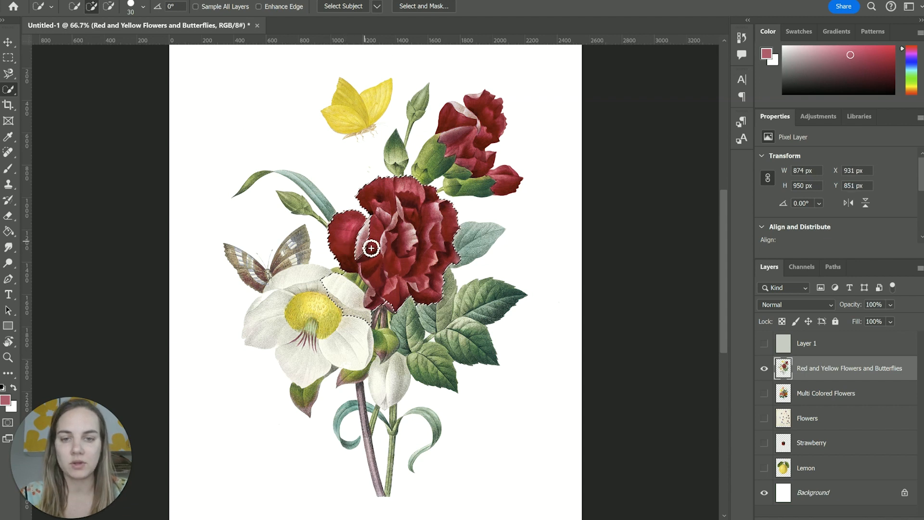
{"action": "left_click_drag", "start_coordinate": [402, 316], "coordinate": [393, 311]}
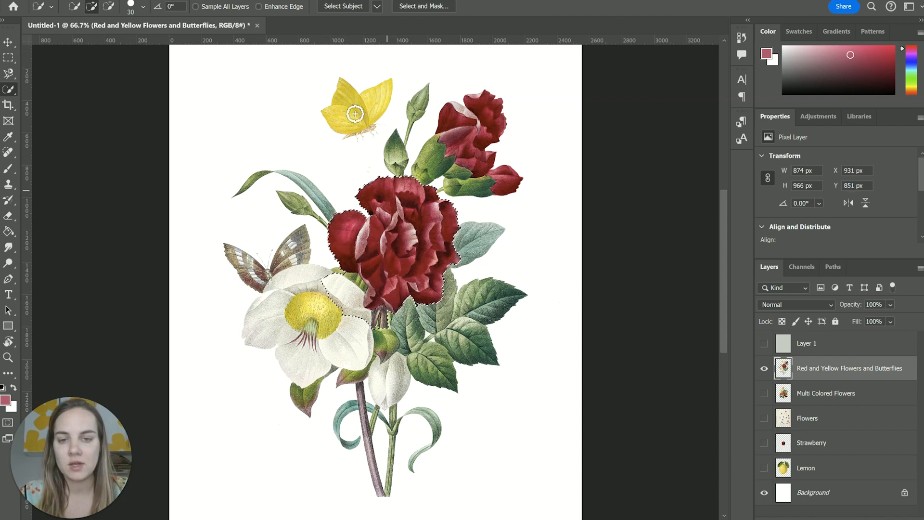
{"action": "left_click", "coordinate": [108, 6]}
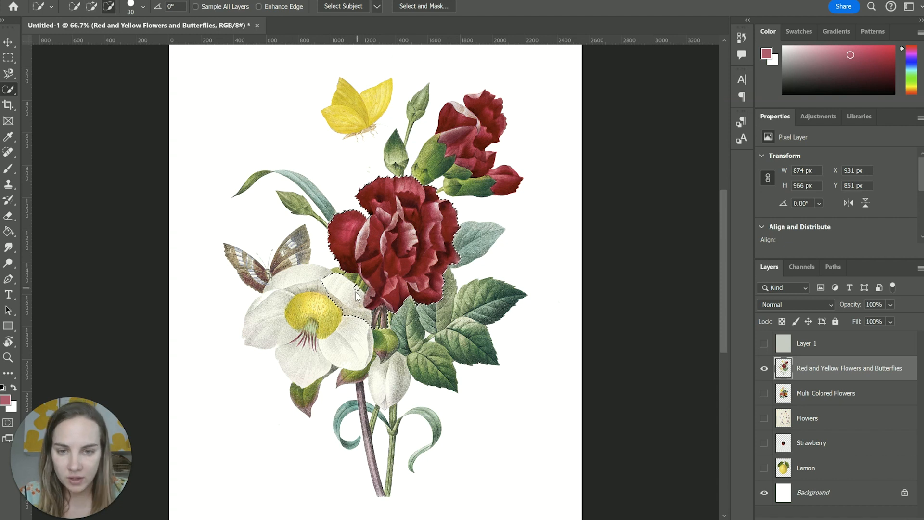
{"action": "mouse_move", "coordinate": [350, 300]}
{"action": "left_mouse_down"}
{"action": "mouse_move", "coordinate": [335, 284]}
{"action": "mouse_move", "coordinate": [361, 286]}
{"action": "mouse_move", "coordinate": [377, 300]}
{"action": "mouse_move", "coordinate": [369, 313]}
{"action": "mouse_move", "coordinate": [413, 332]}
{"action": "mouse_move", "coordinate": [388, 322]}
{"action": "left_mouse_up"}
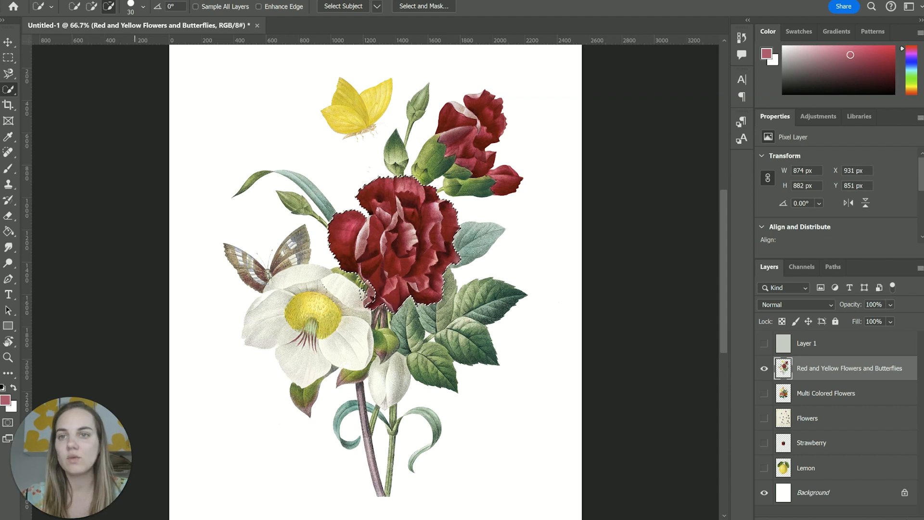
Review the Save Selection options, cancel without saving, and clear the carnation selection.
{"action": "left_click", "coordinate": [136, 0]}
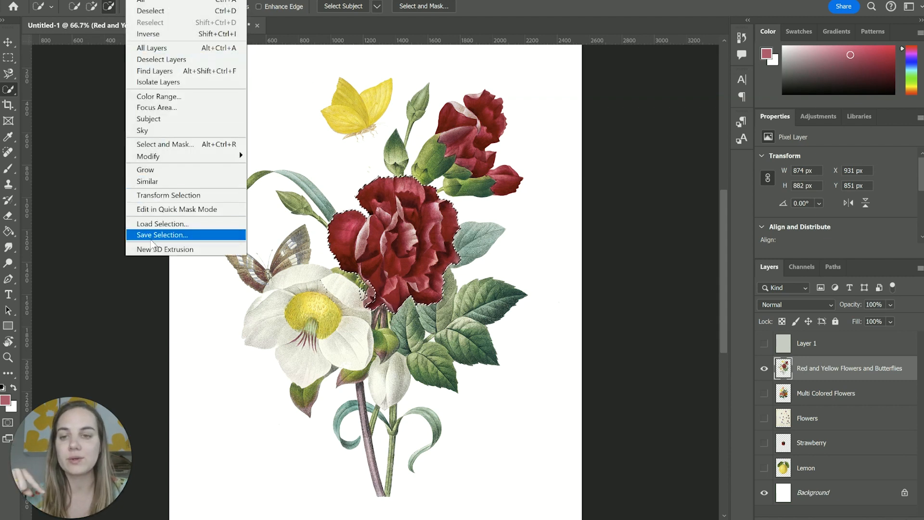
{"action": "left_click", "coordinate": [153, 235]}
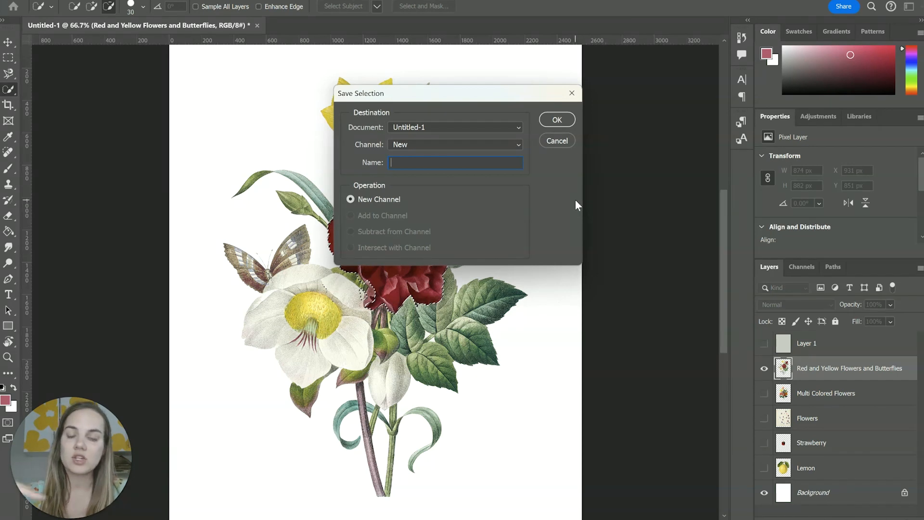
{"action": "left_click", "coordinate": [137, 0]}
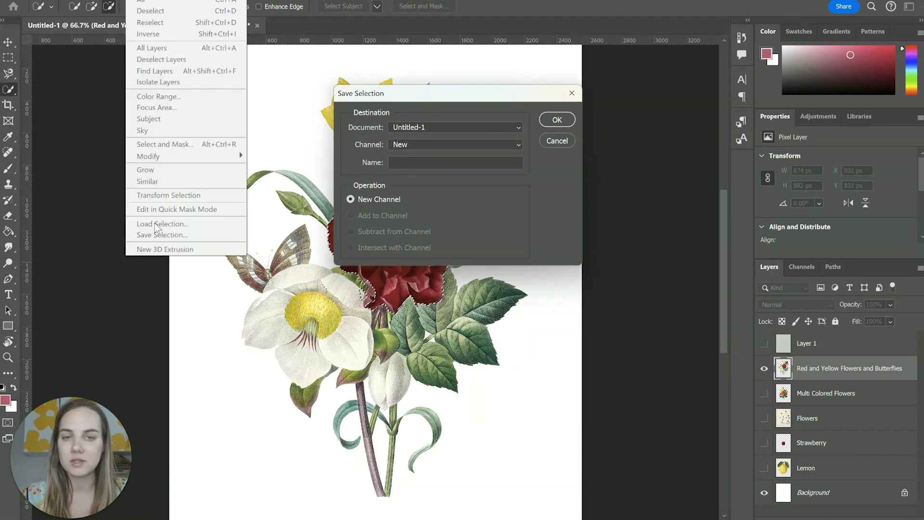
{"action": "left_click", "coordinate": [557, 141]}
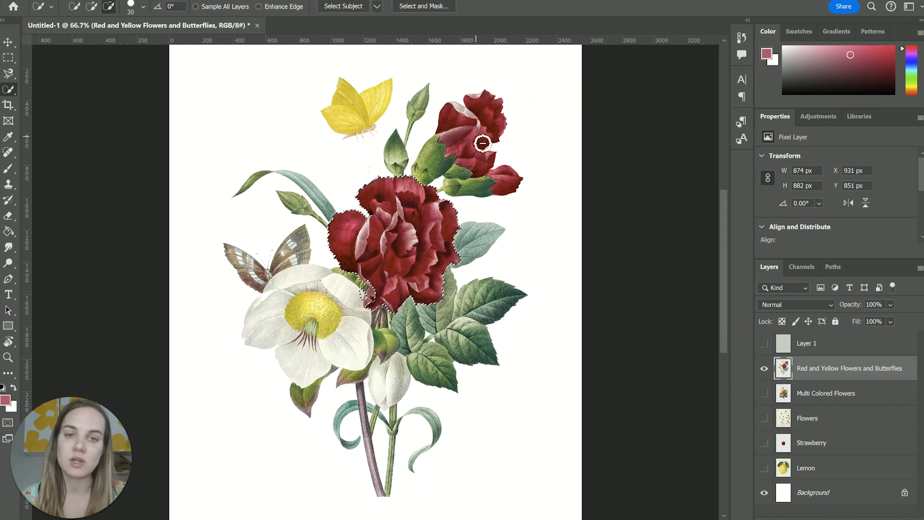
{"action": "key", "text": "ctrl+d"}
{"action": "key", "text": "m"}
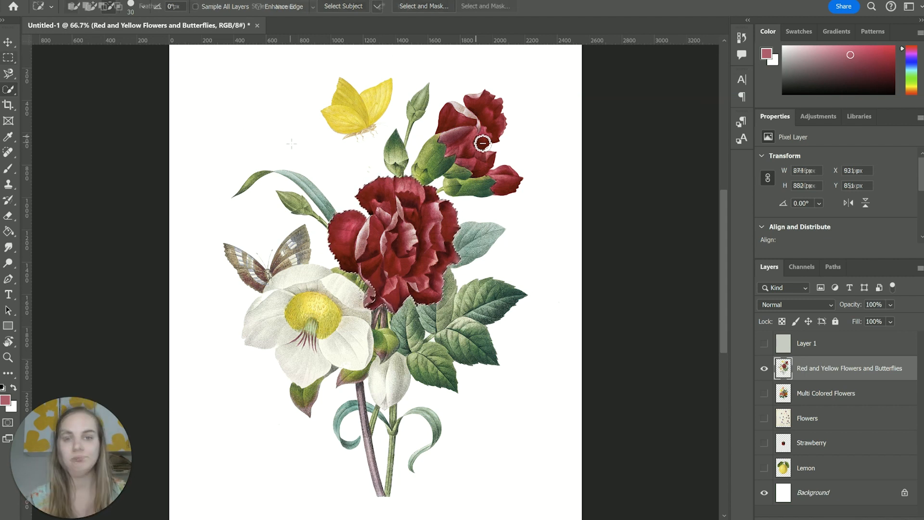